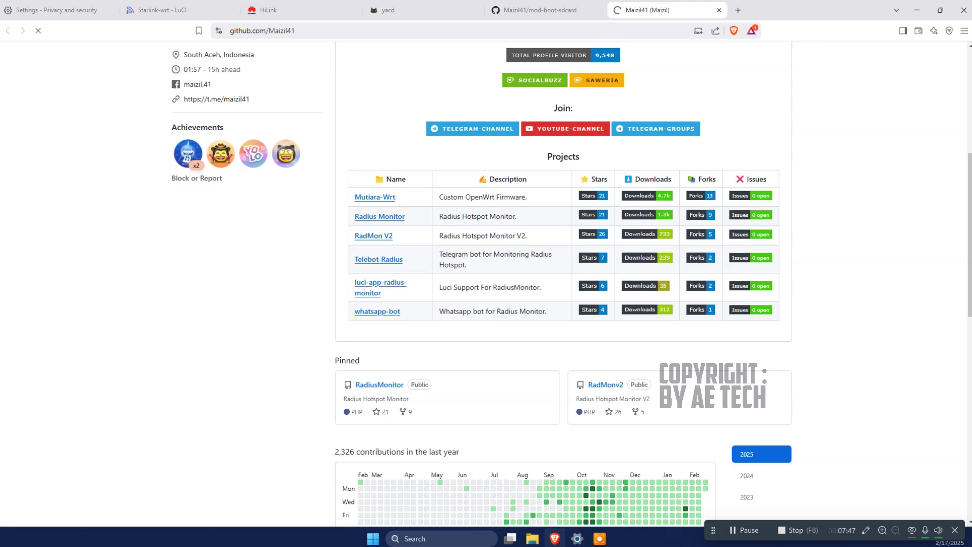
- Open the radenku.com website in a new browser tab
scroll(400, 284, down, 3)
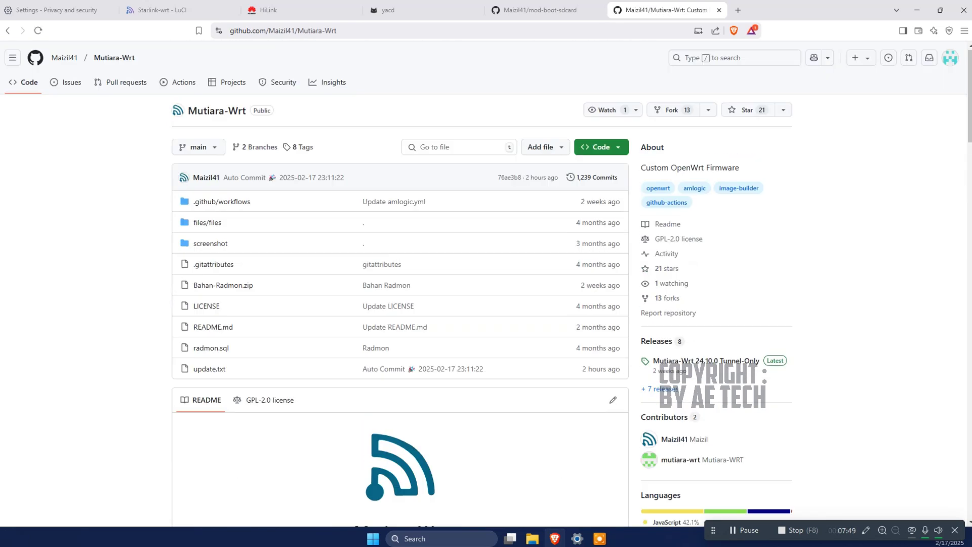
key(ctrl+t)
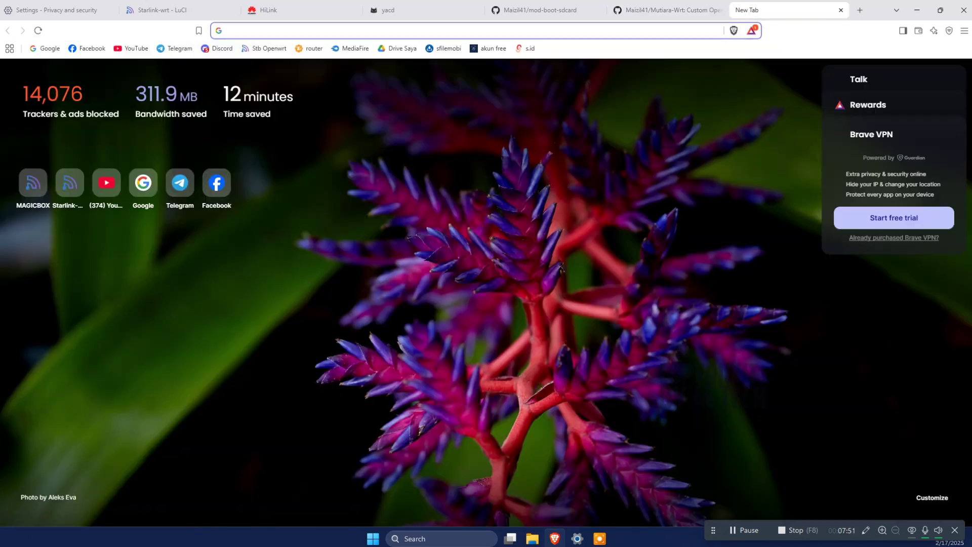
text(rade)
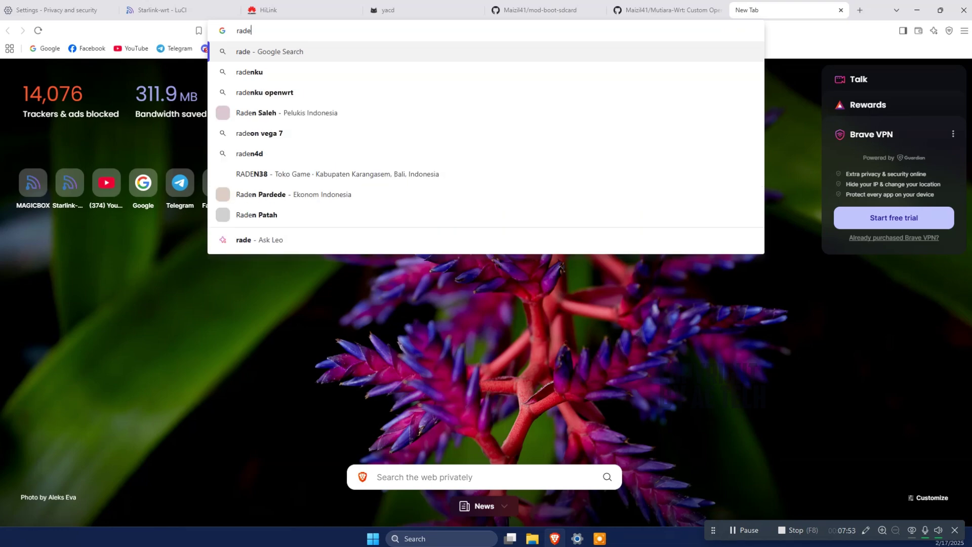
text(nku.com)
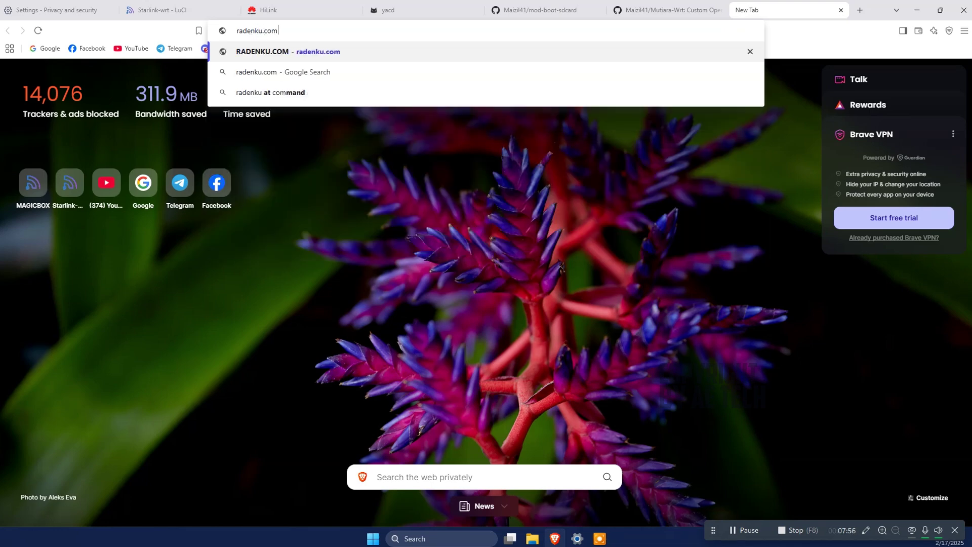
key(Return)
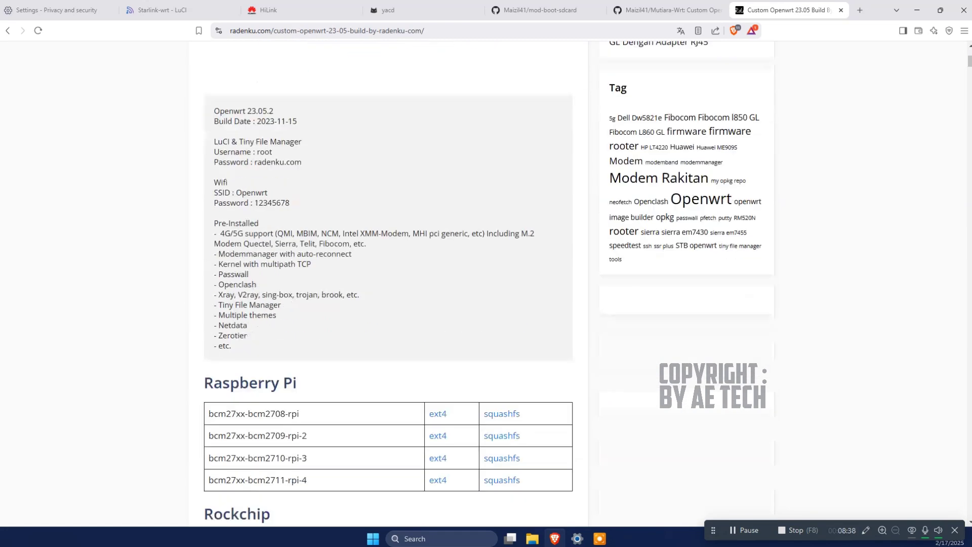
- Open the kernel_5.15 download for STB B860H / s905x from the Ophub table in a new tab and switch to it
scroll(387, 283, down, 8)
scroll(388, 284, down, 15)
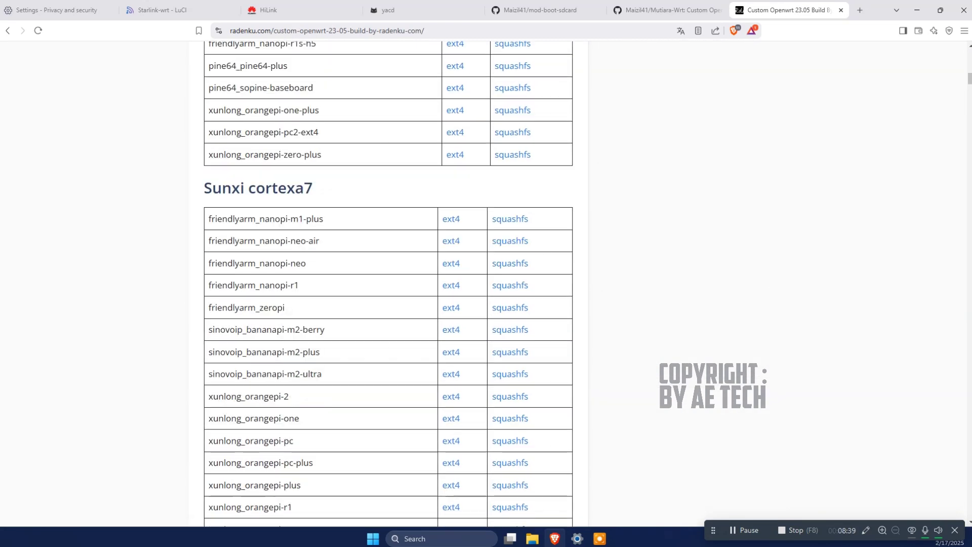
scroll(387, 283, down, 4)
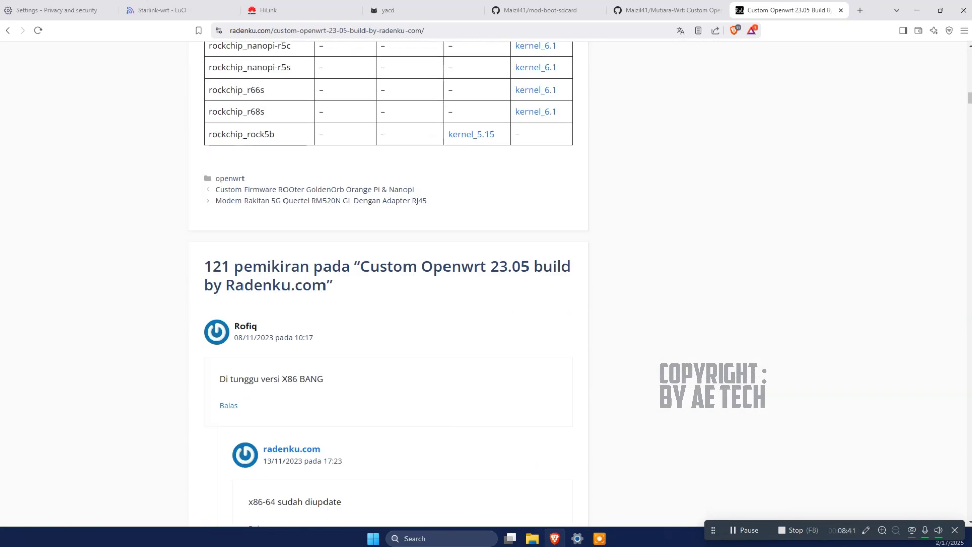
scroll(388, 283, up, 6)
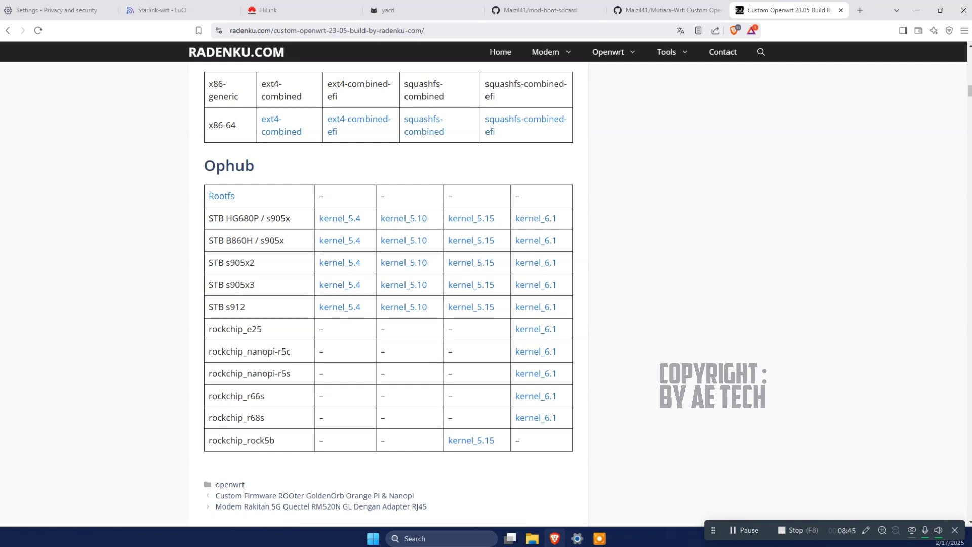
double_click(239, 240)
right_click(479, 239)
click(503, 250)
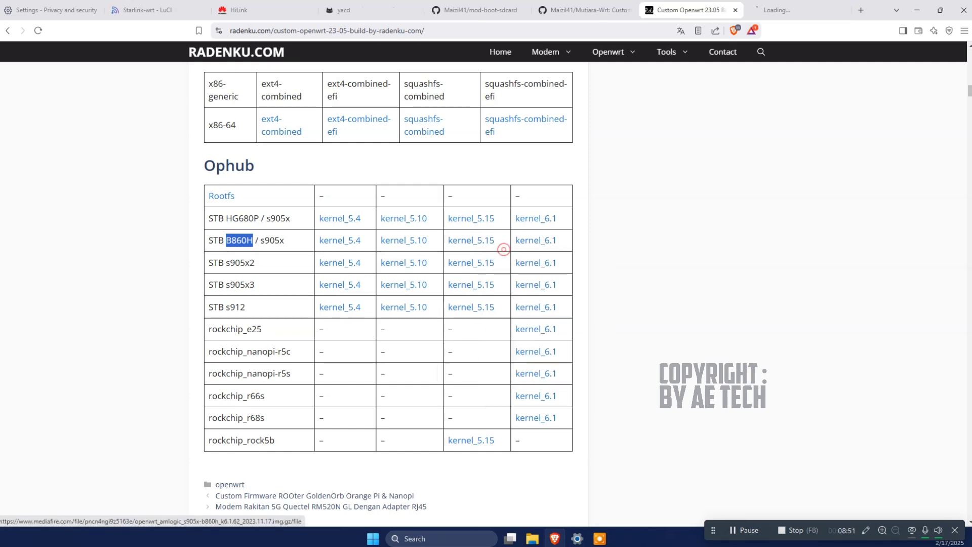
click(780, 7)
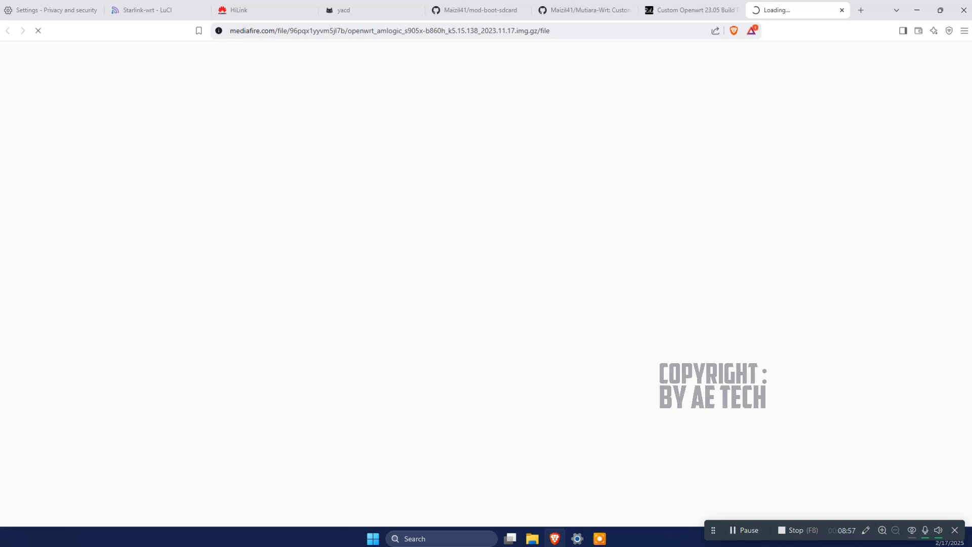
- Copy the full web address of the B860H firmware's MediaFire page
click(592, 32)
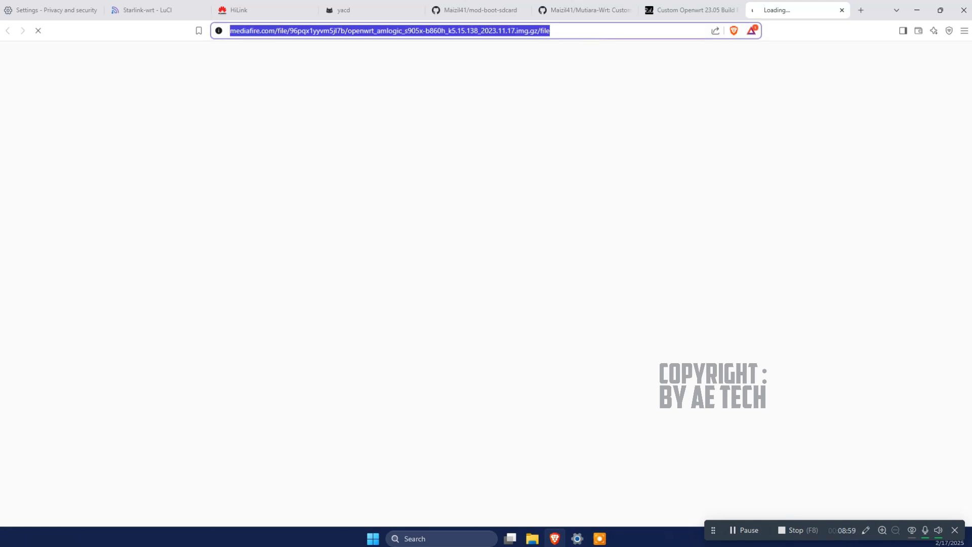
right_click(515, 33)
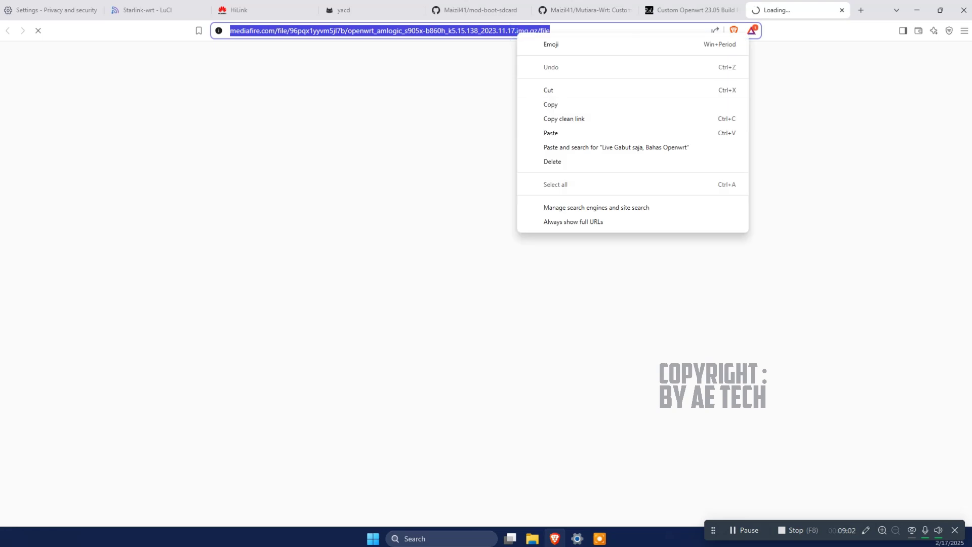
click(540, 102)
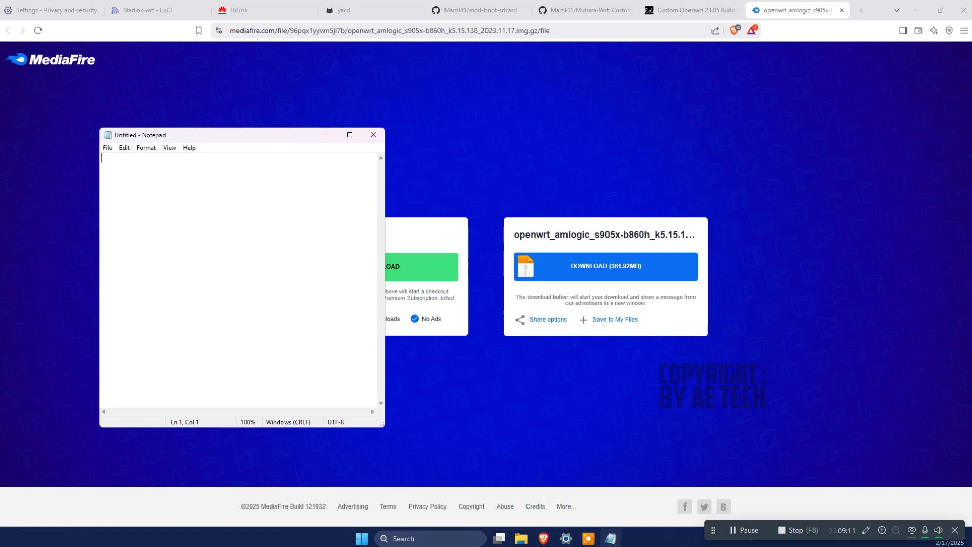
click(373, 134)
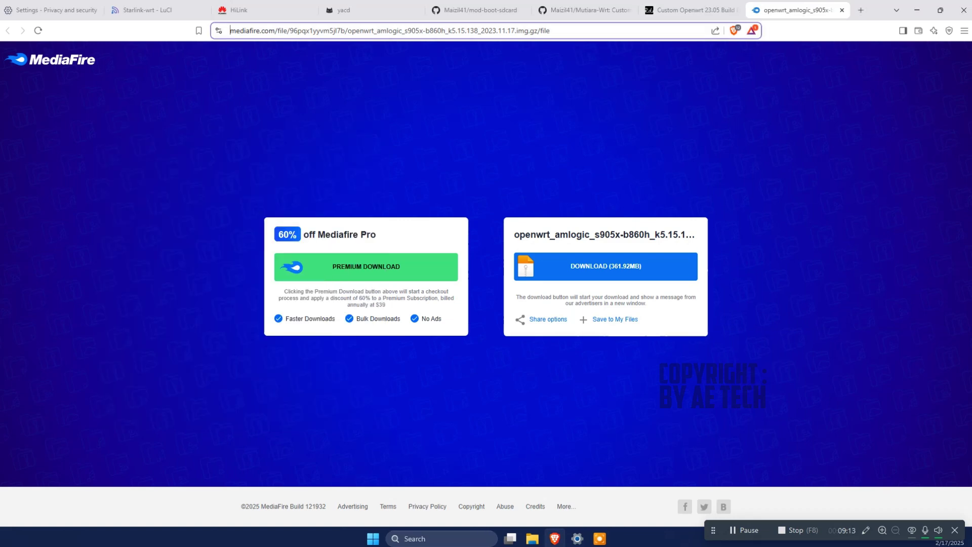
- Return to the mod-boot-sdcard repository and fork it into the signed-in account, copying the main branch only
click(475, 10)
scroll(400, 283, up, 6)
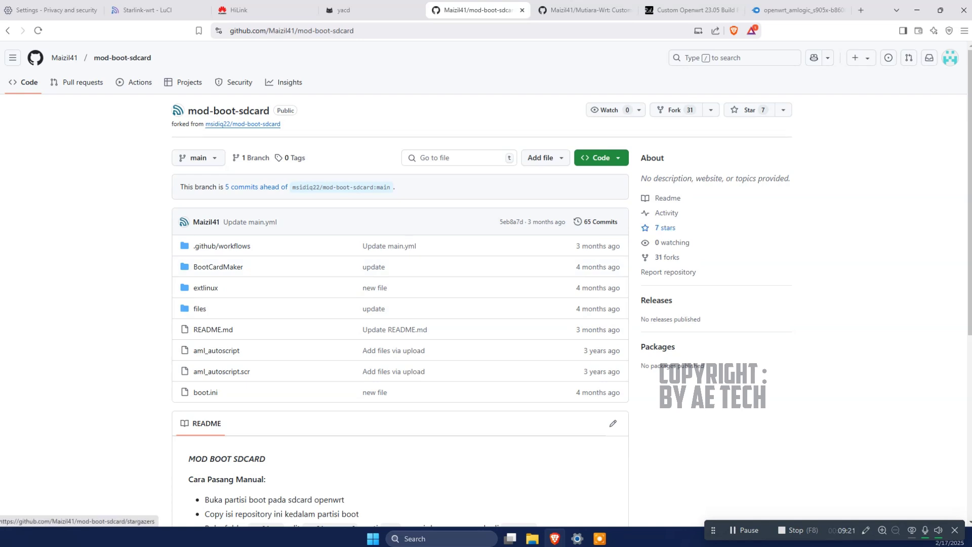
mouse_move(644, 94)
mouse_down()
mouse_move(702, 85)
mouse_move(719, 146)
mouse_move(655, 101)
mouse_move(655, 88)
mouse_up()
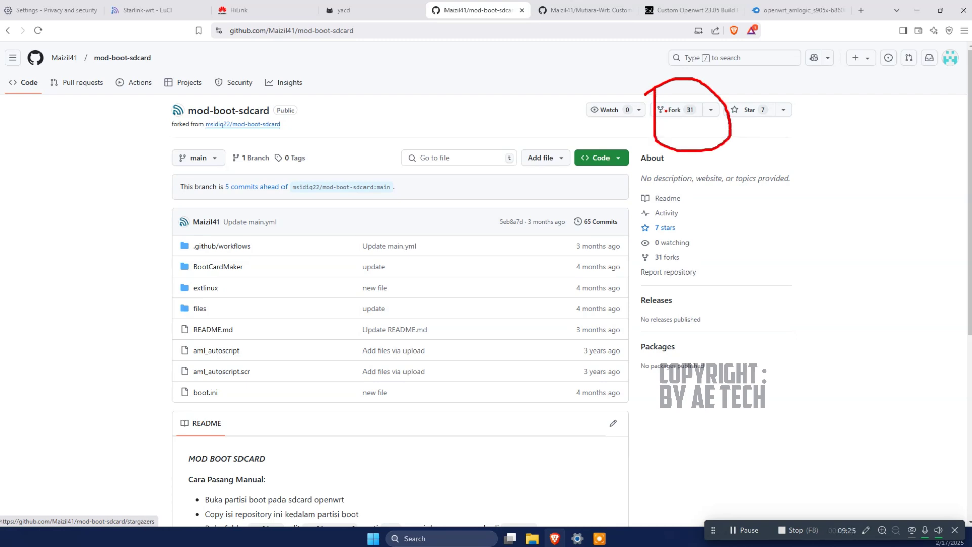
mouse_move(535, 166)
mouse_down()
mouse_move(598, 124)
mouse_move(612, 152)
mouse_up()
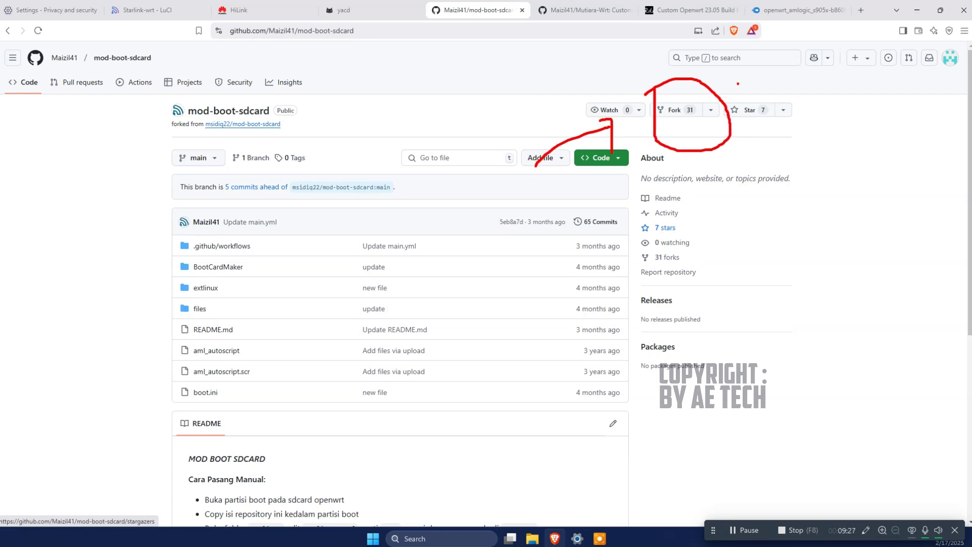
mouse_move(768, 69)
mouse_down()
mouse_move(733, 86)
mouse_move(749, 104)
mouse_up()
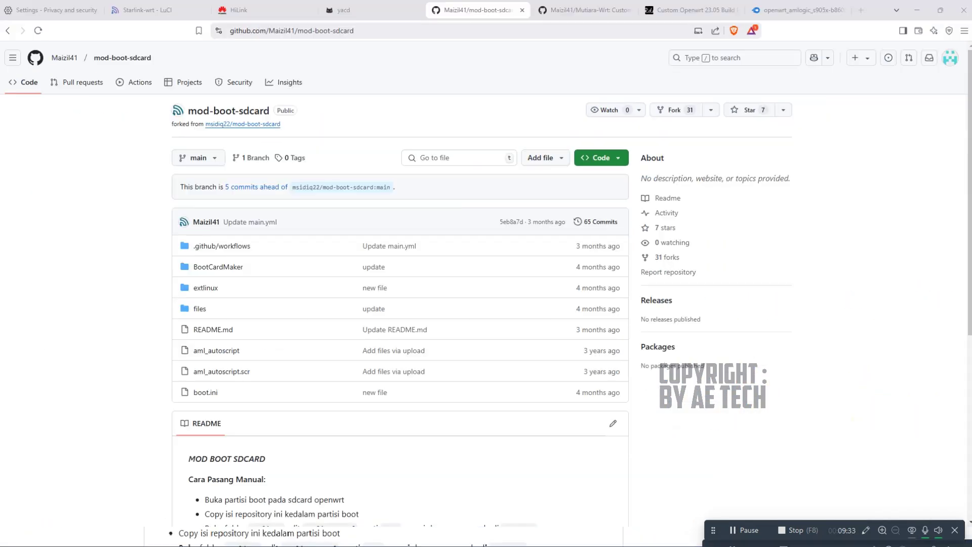
click(710, 110)
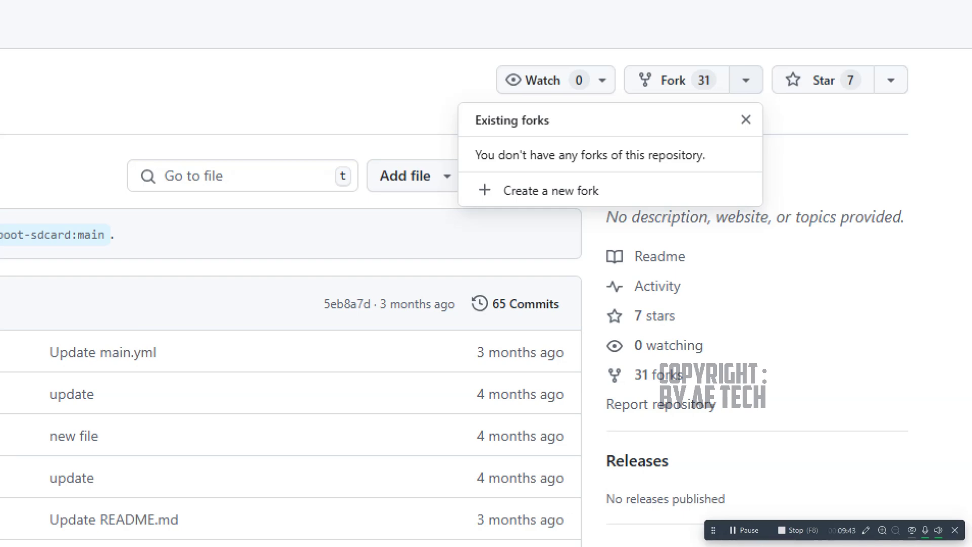
click(627, 180)
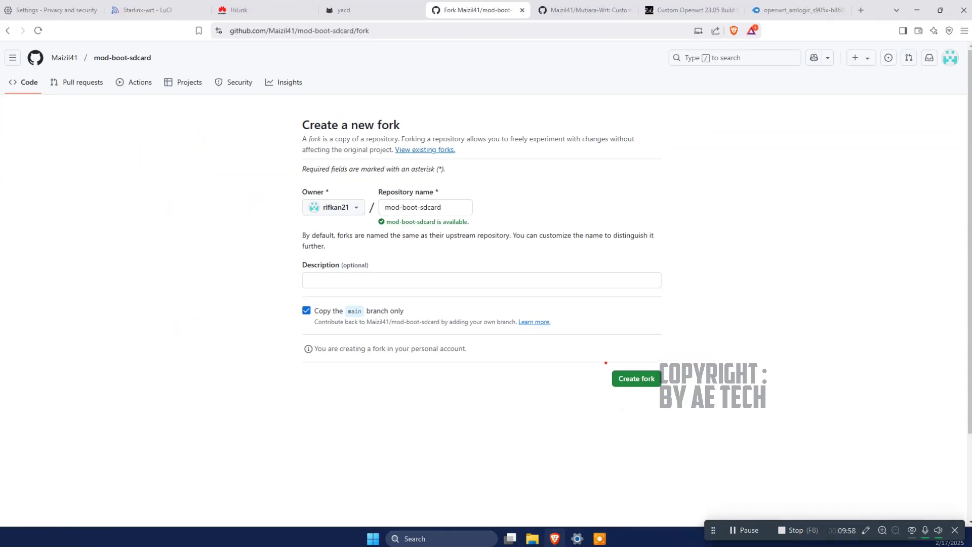
mouse_move(605, 361)
mouse_down()
mouse_move(577, 443)
mouse_move(605, 360)
mouse_up()
drag(579, 397, 468, 401)
drag(563, 380, 577, 414)
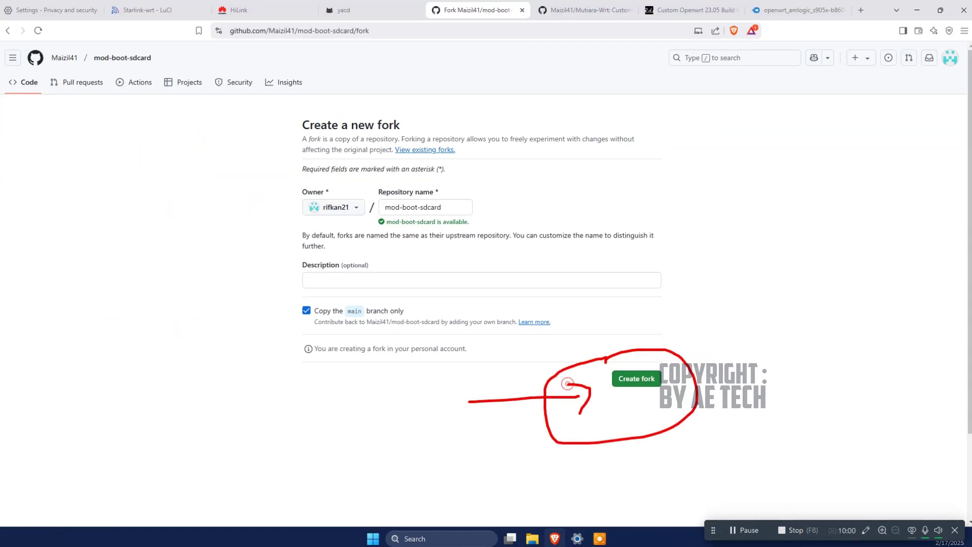
click(633, 378)
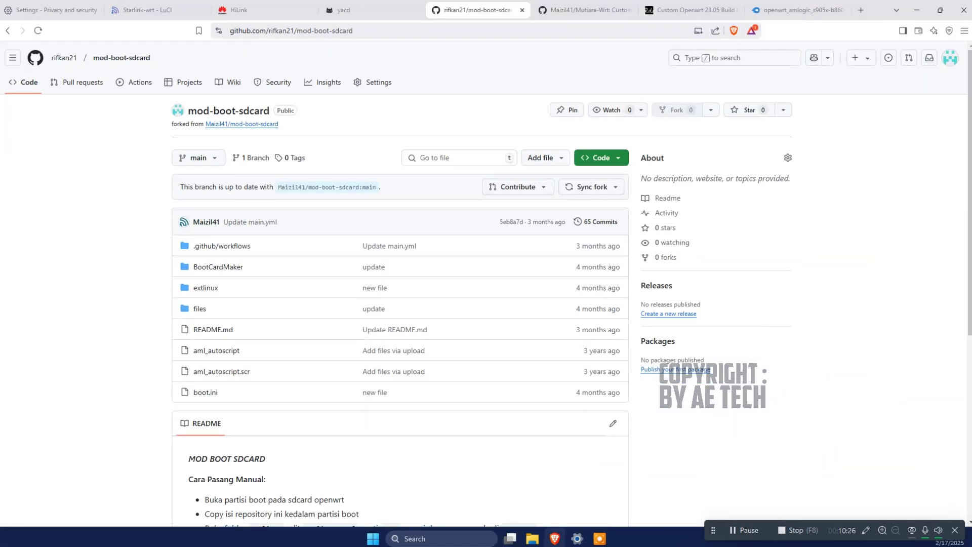
- Enable the disabled workflows in the Actions section of the forked mod-boot-sdcard repository
scroll(400, 304, down, 4)
scroll(400, 303, up, 4)
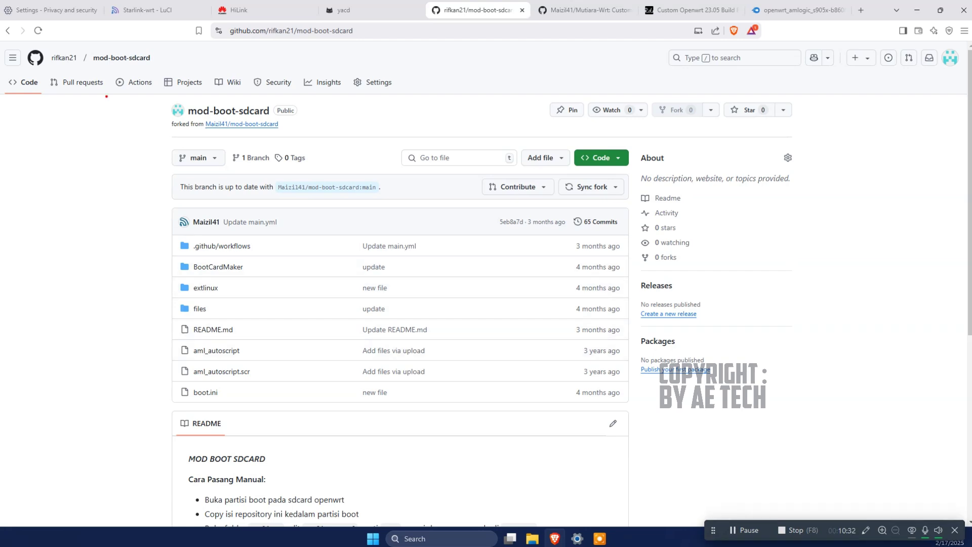
mouse_move(112, 74)
mouse_down()
mouse_move(152, 134)
mouse_move(118, 77)
mouse_up()
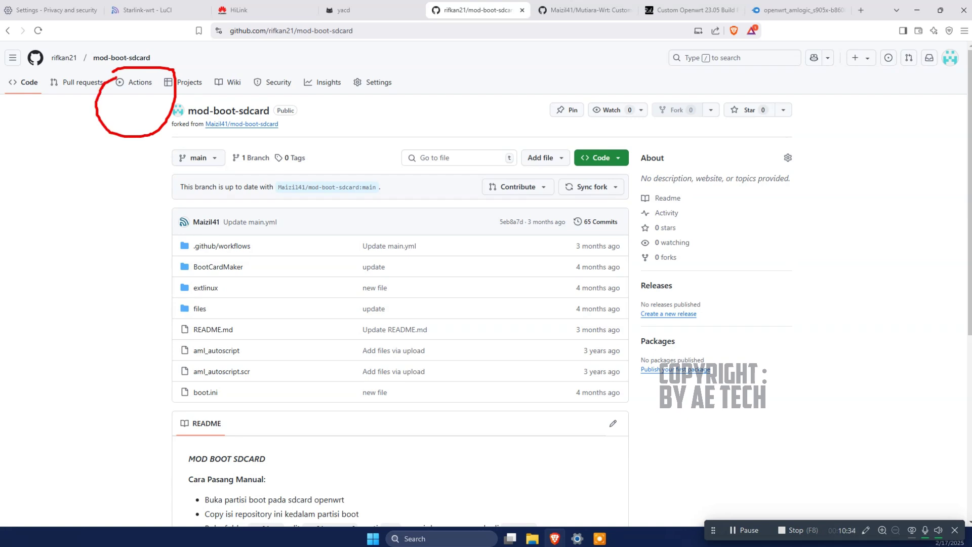
mouse_move(48, 161)
mouse_down()
mouse_move(118, 116)
mouse_move(107, 109)
mouse_move(120, 139)
mouse_up()
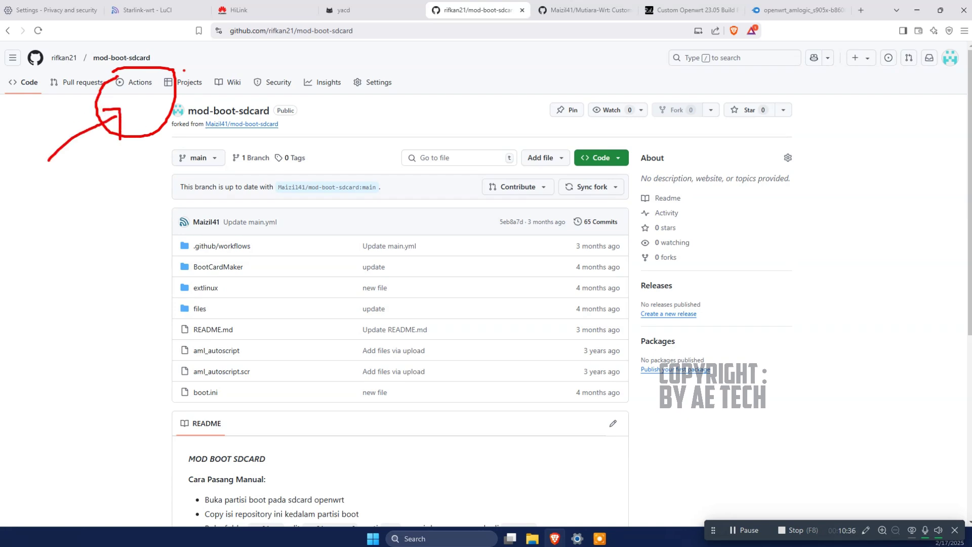
mouse_move(227, 41)
mouse_down()
mouse_move(168, 65)
mouse_move(190, 77)
mouse_up()
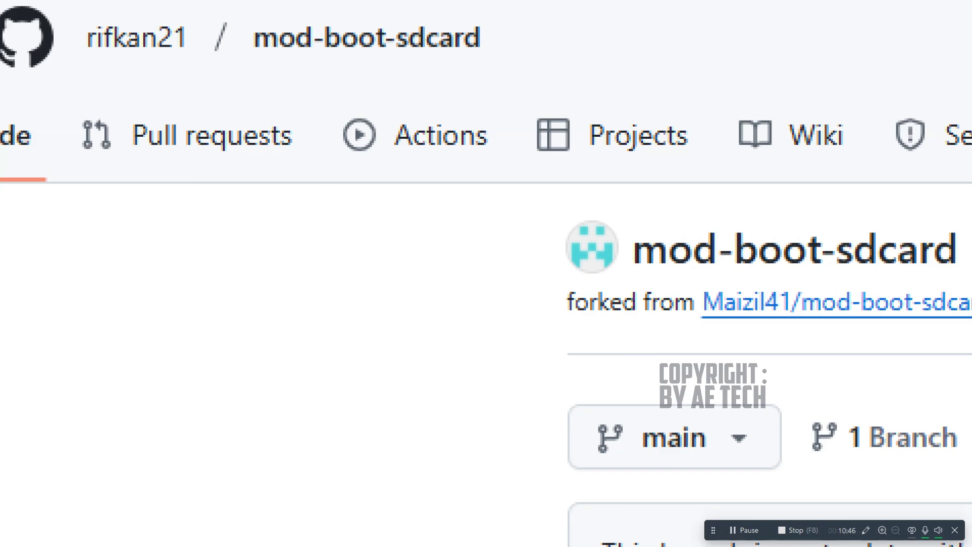
click(141, 80)
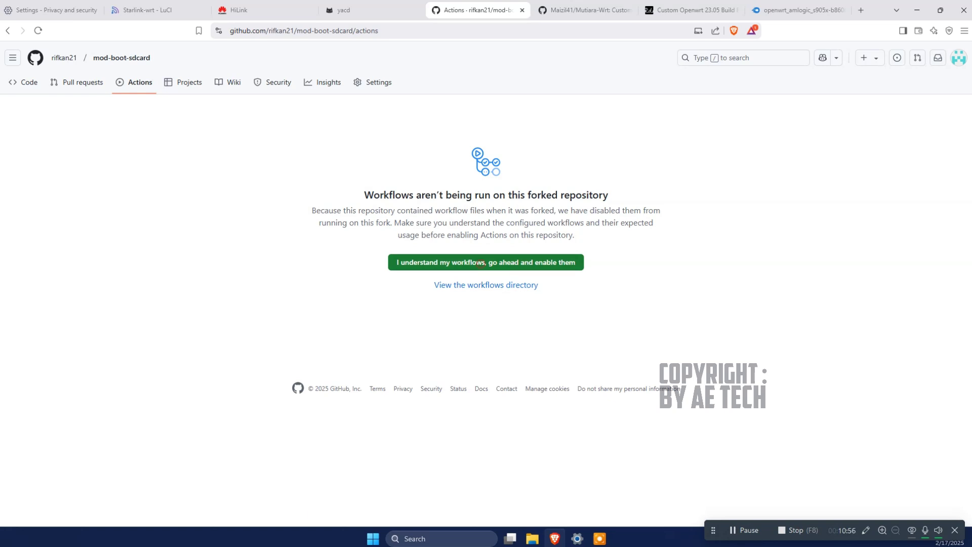
click(480, 263)
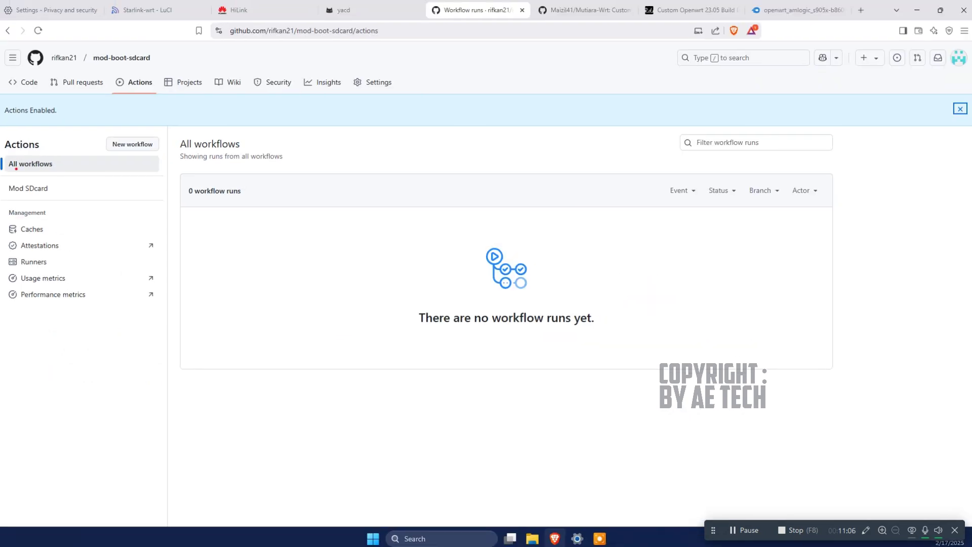
- Open the Mod SDcard workflow in the fork's Actions list
mouse_move(1, 174)
mouse_down()
mouse_move(57, 212)
mouse_move(2, 190)
mouse_move(175, 186)
mouse_up()
mouse_move(134, 162)
mouse_down()
mouse_move(60, 184)
mouse_move(99, 201)
mouse_up()
click(103, 204)
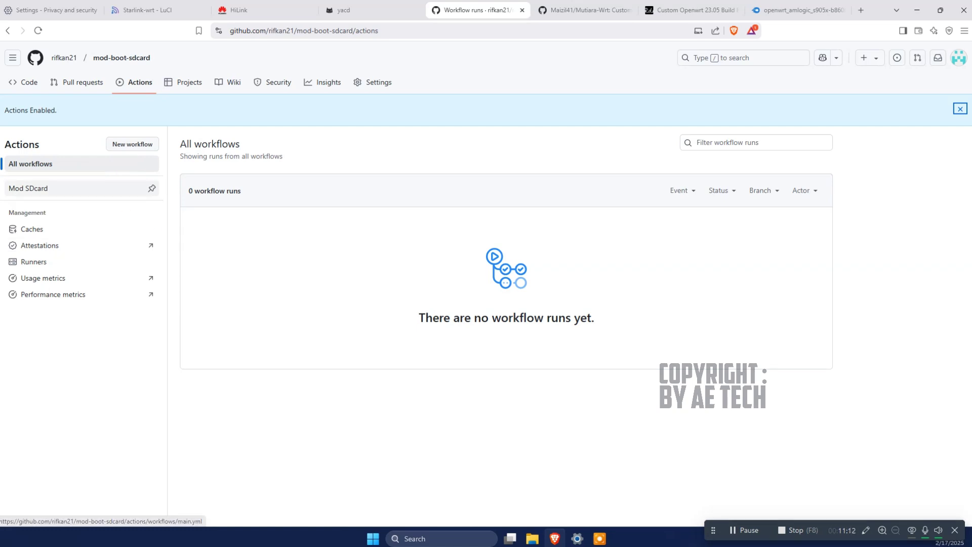
click(33, 188)
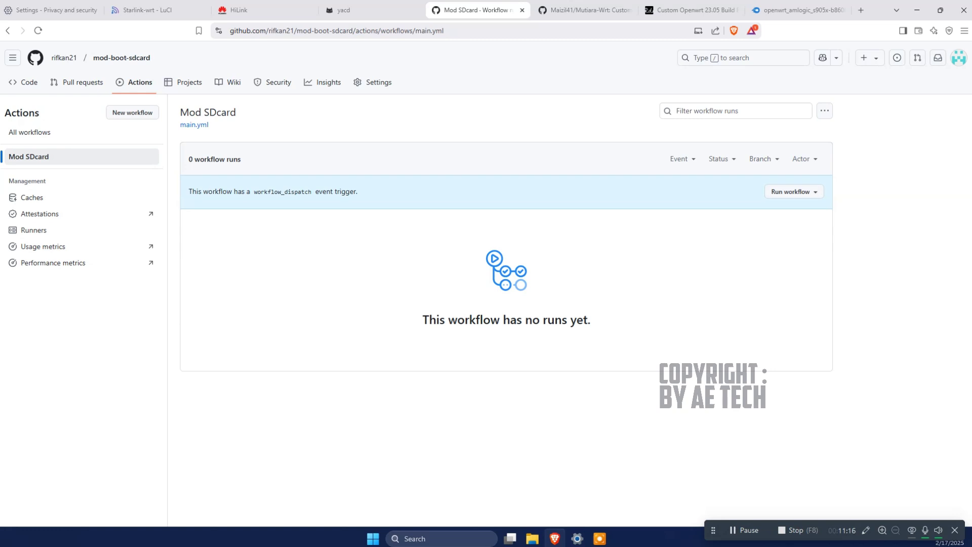
- Open the run form of the Mod SDcard workflow and select b860h as the bootloader
mouse_move(765, 188)
mouse_down()
mouse_move(770, 179)
mouse_move(842, 223)
mouse_move(759, 200)
mouse_move(758, 176)
mouse_up()
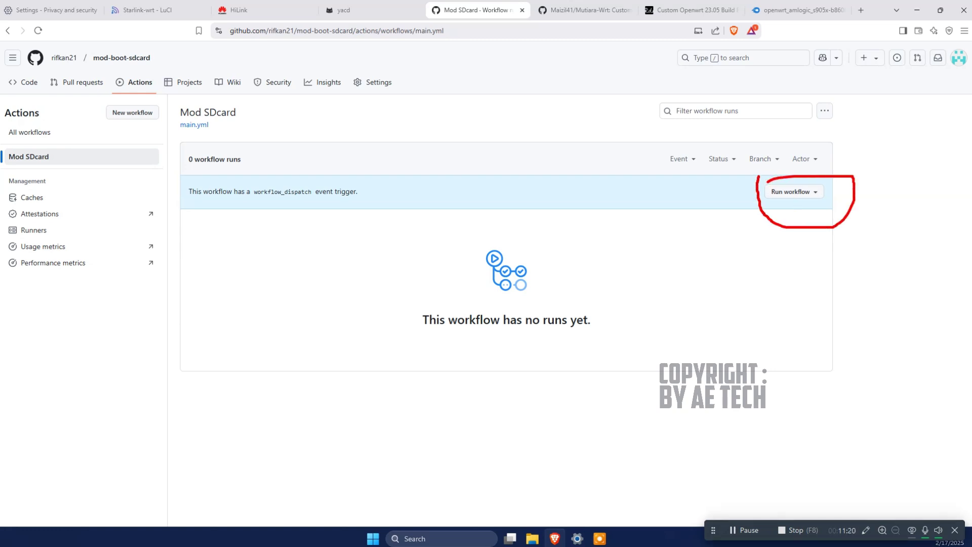
mouse_move(643, 226)
mouse_down()
mouse_move(724, 209)
mouse_move(727, 234)
mouse_up()
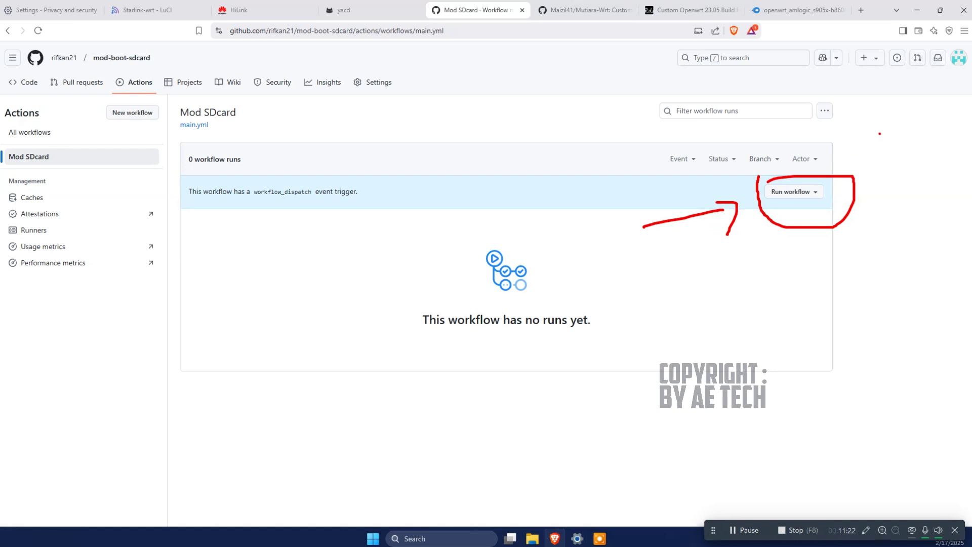
mouse_move(889, 123)
mouse_down()
mouse_move(855, 161)
mouse_move(883, 172)
mouse_up()
key(Escape)
click(794, 191)
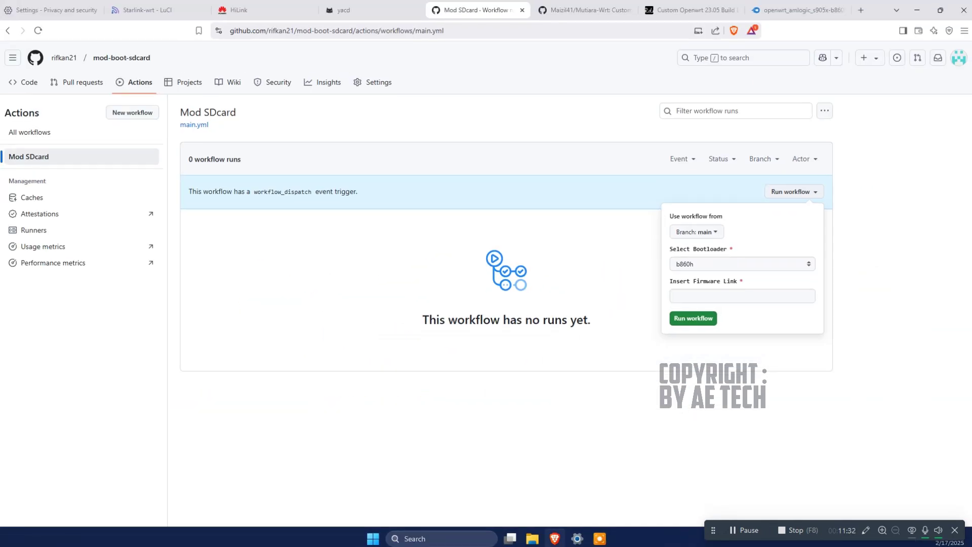
click(728, 264)
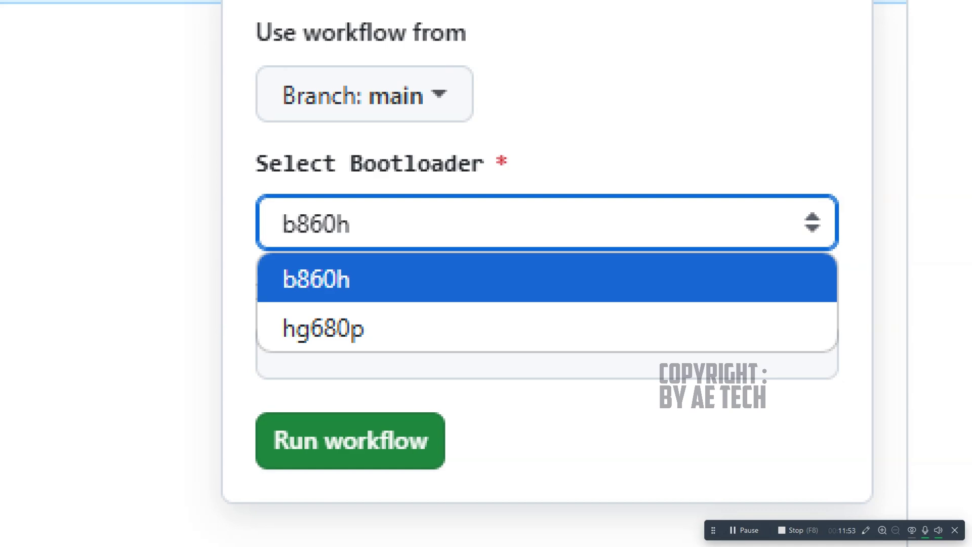
key(Return)
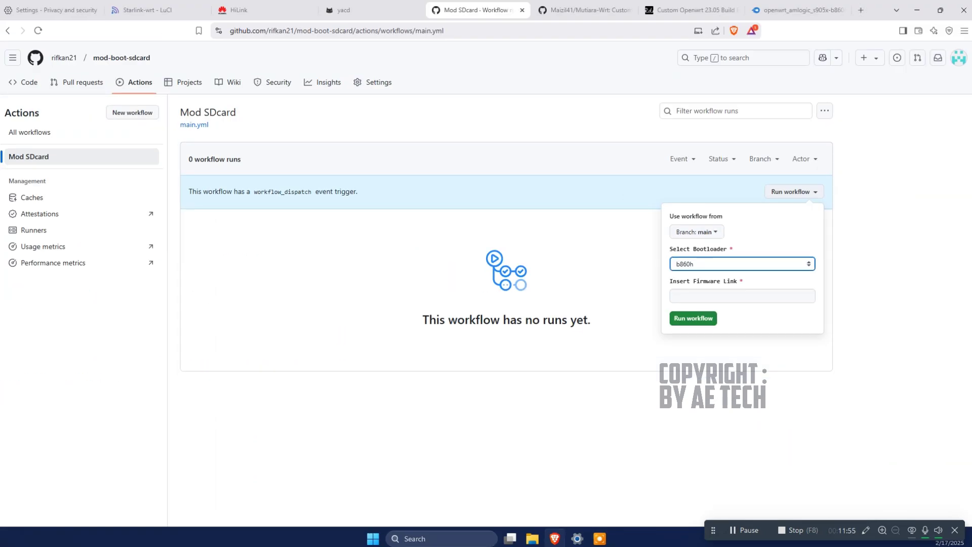
- Close the B860H download page and open the kernel_5.15 firmware link for STB HG680P / s905x in a new tab
click(770, 266)
click(770, 267)
click(776, 4)
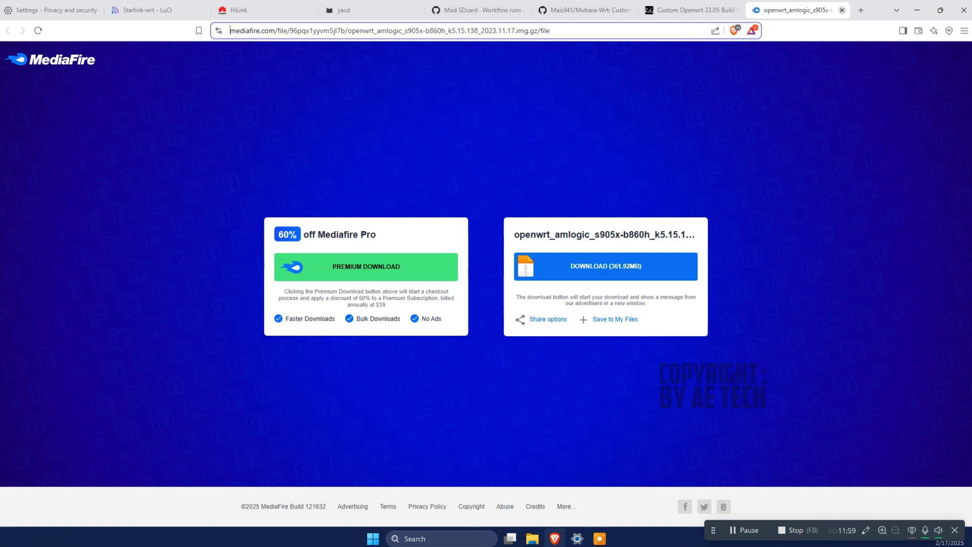
click(842, 11)
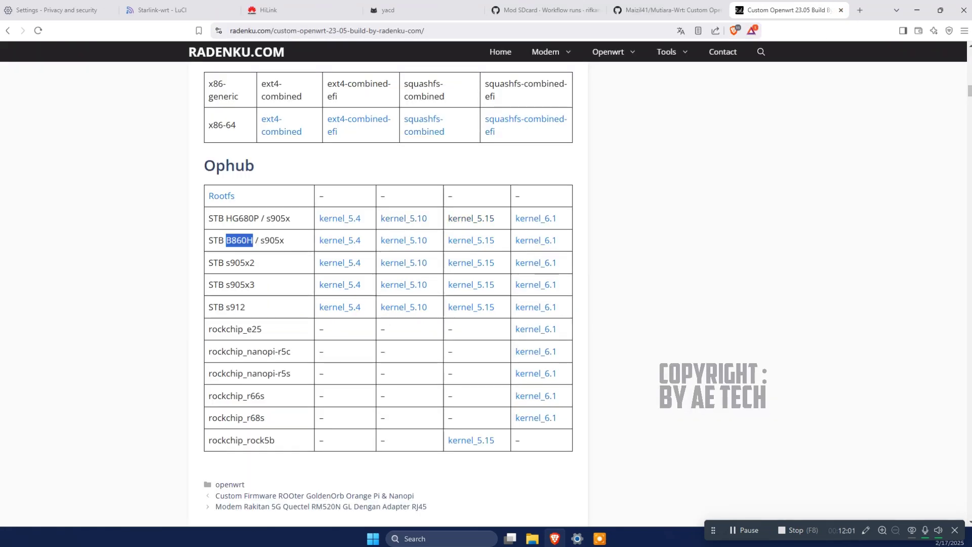
right_click(486, 219)
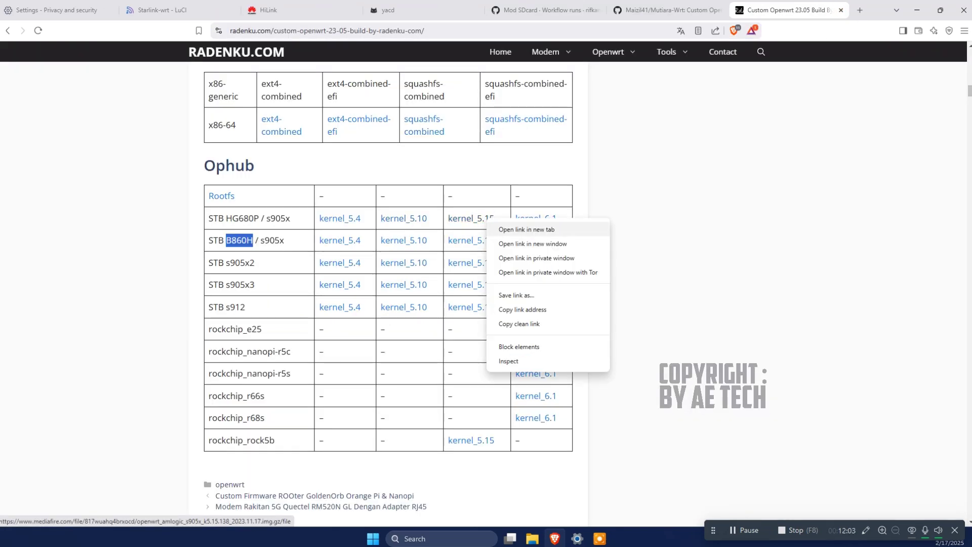
click(526, 229)
click(772, 10)
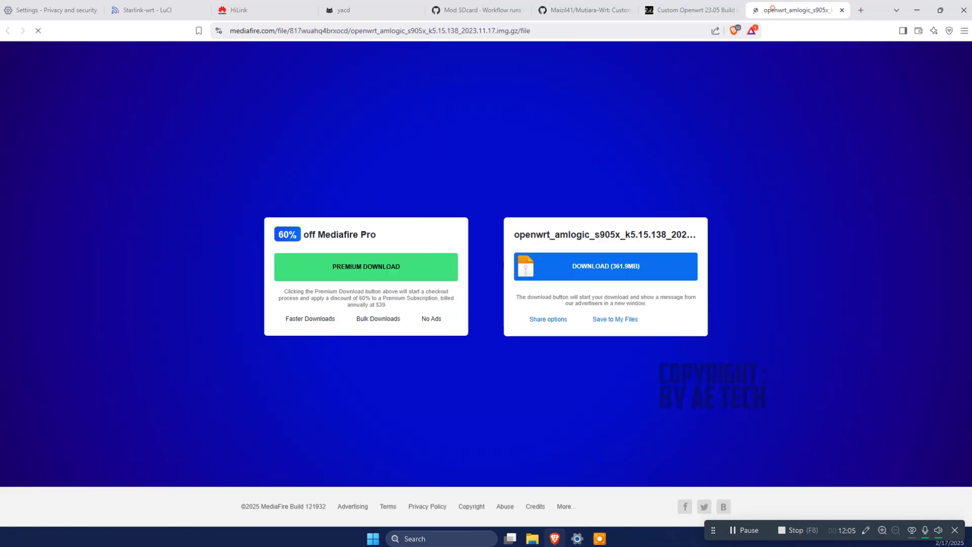
- Return to the Mod SDcard workflow's run form and select hg680p as the bootloader
click(587, 8)
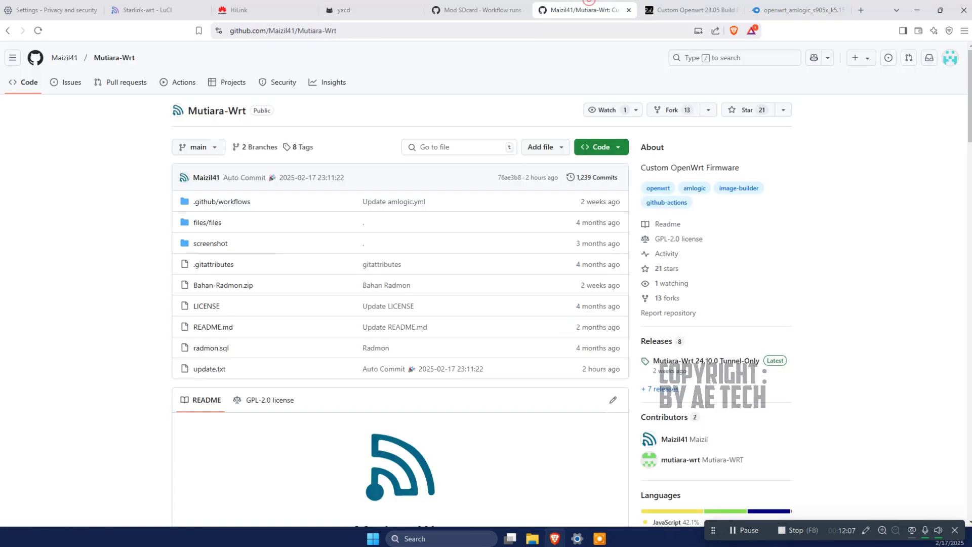
click(450, 8)
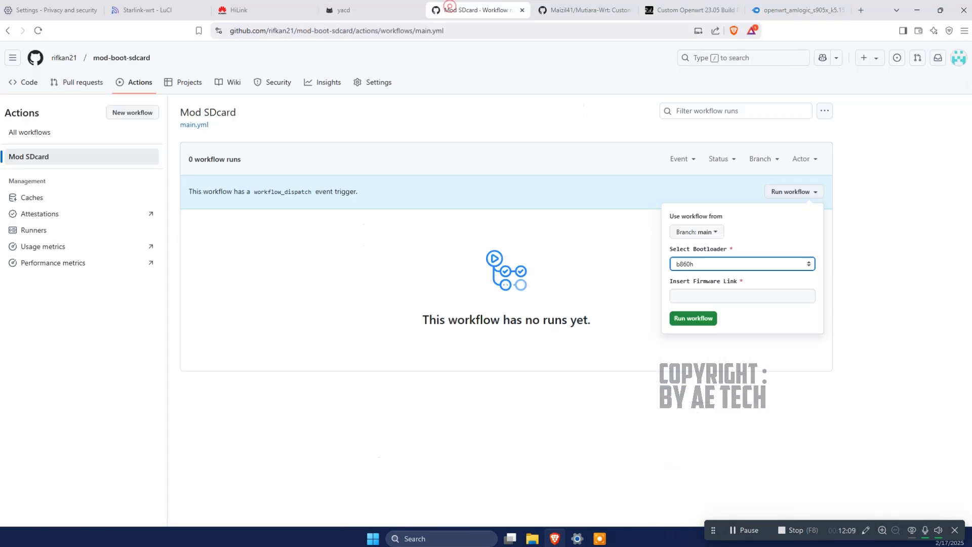
click(764, 262)
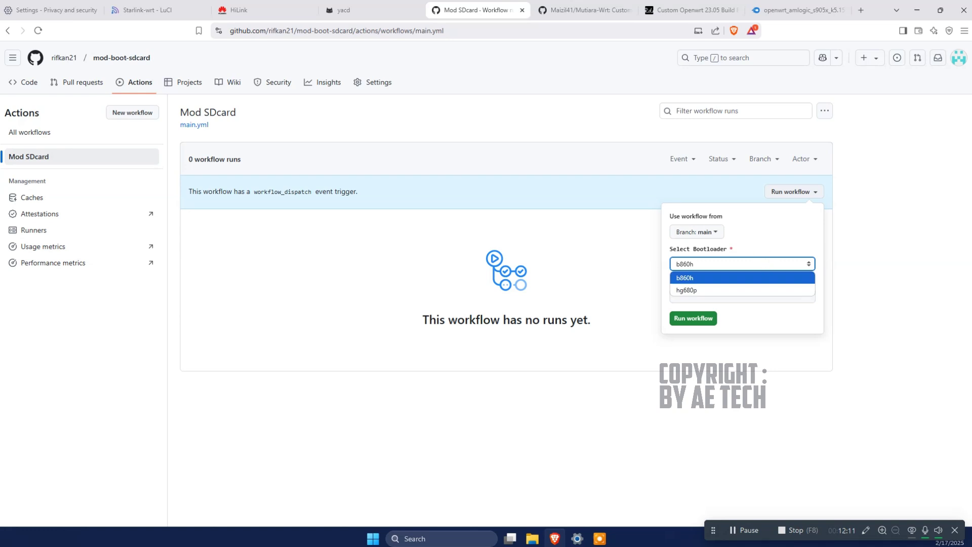
click(734, 288)
click(737, 290)
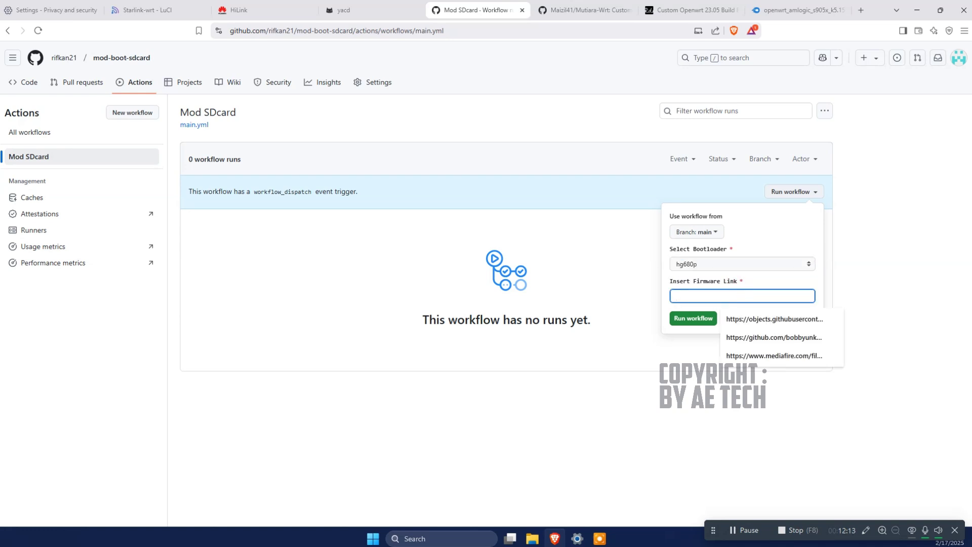
click(805, 194)
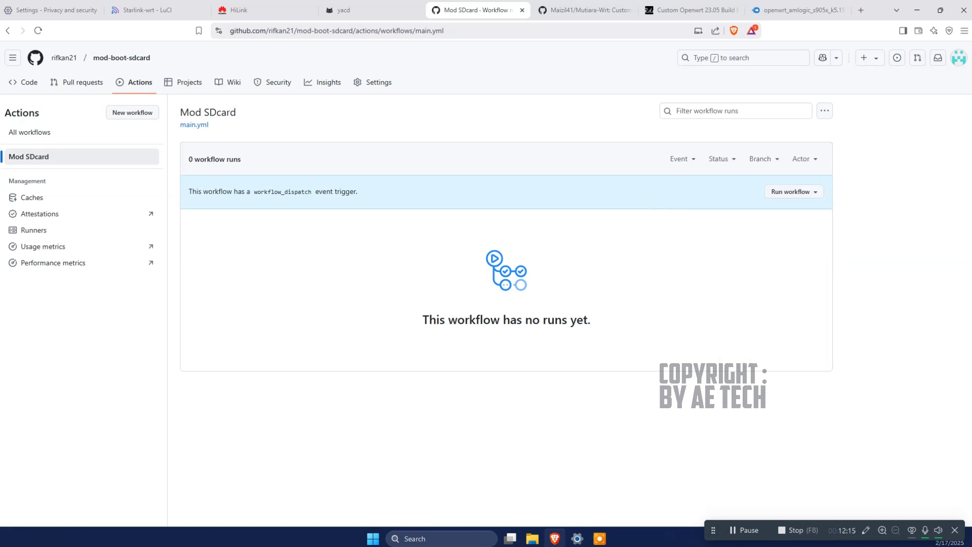
click(805, 194)
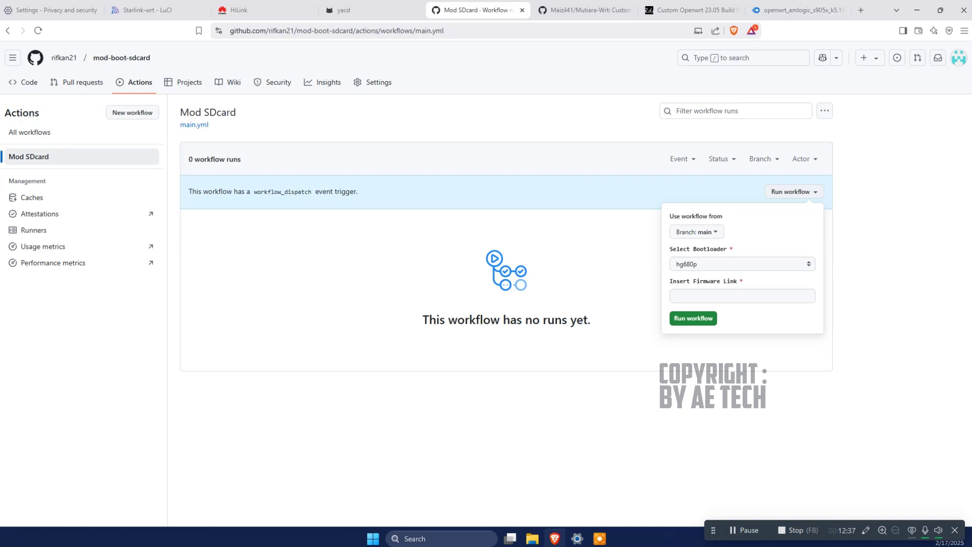
- Copy the MediaFire page address of openwrt_amlogic_s905x_k5.15.138_2023.11.17.img.gz and paste it as the firmware link in the run form
click(800, 12)
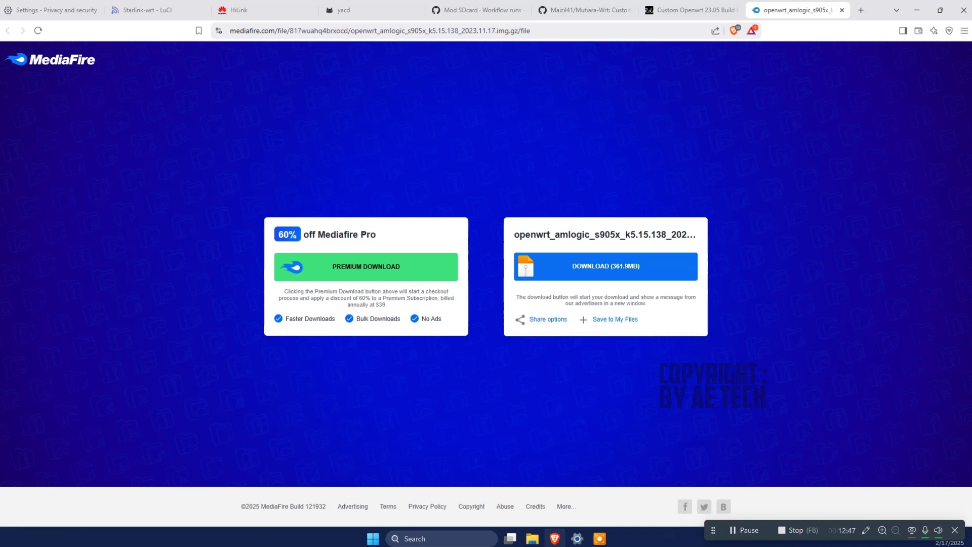
right_click(550, 34)
right_click(480, 32)
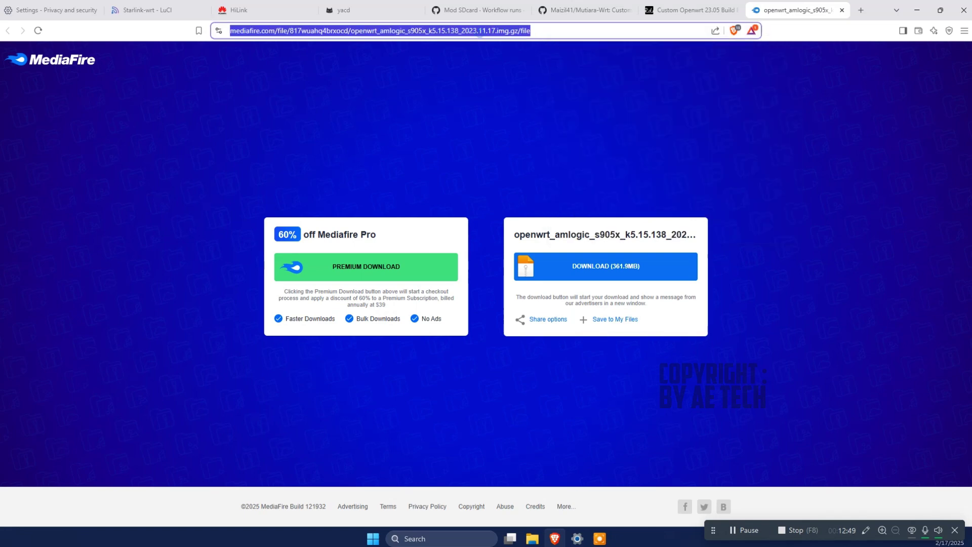
right_click(481, 33)
click(506, 105)
click(488, 10)
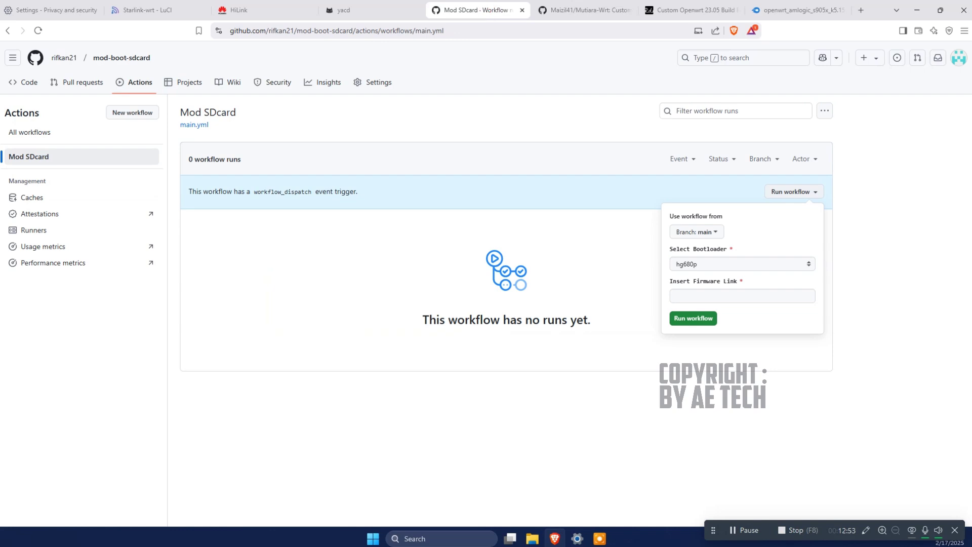
right_click(688, 295)
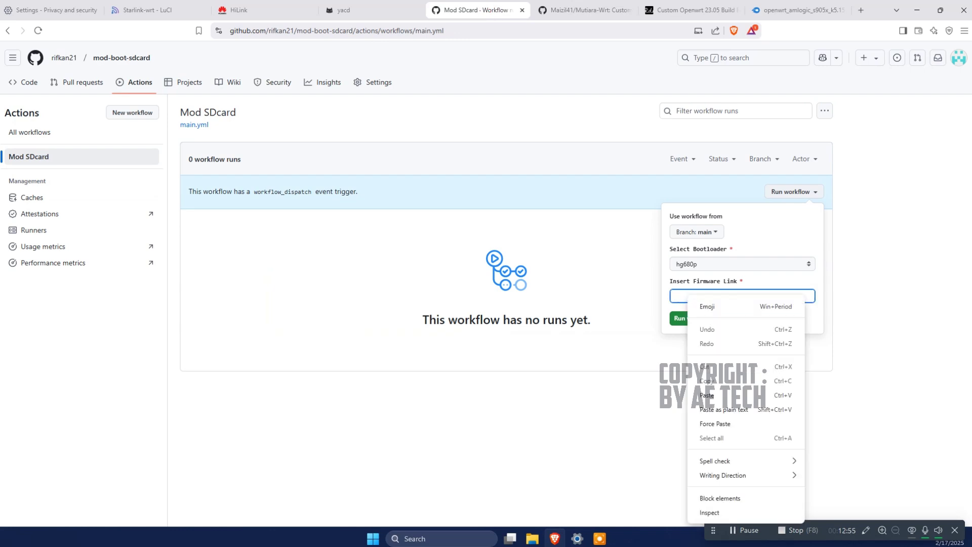
click(708, 395)
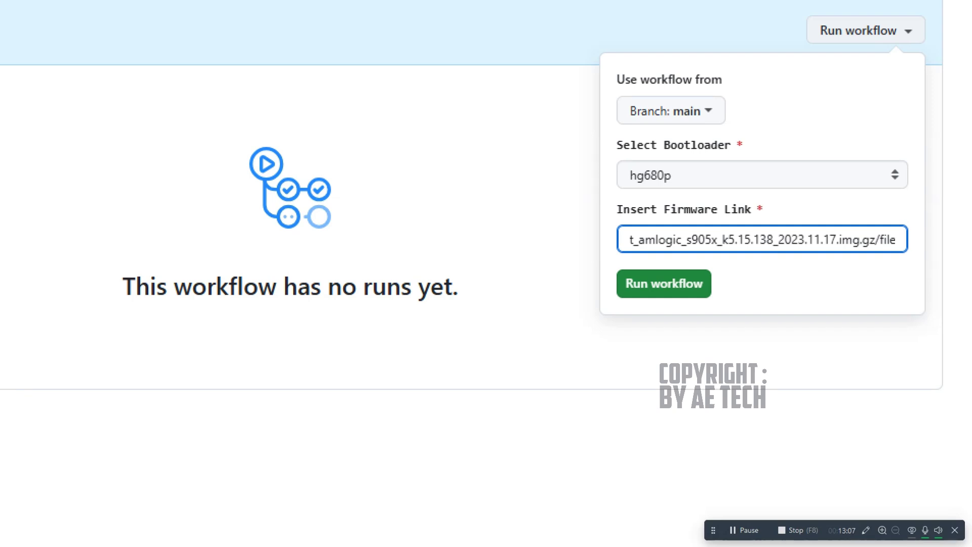
key(Home)
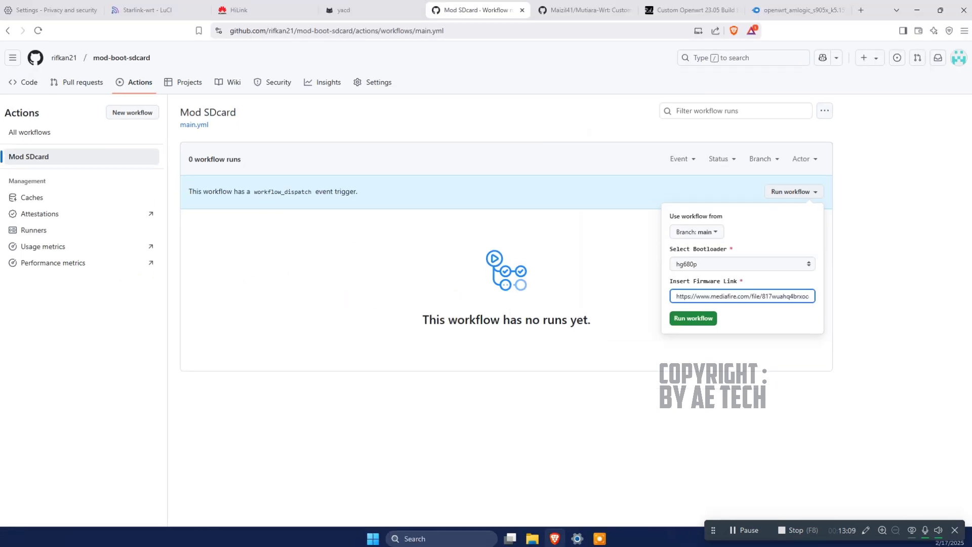
- Run the Mod SDcard workflow with the entered settings and show the runs of all workflows
mouse_move(667, 307)
mouse_down()
mouse_move(729, 309)
mouse_move(642, 334)
mouse_move(666, 305)
mouse_up()
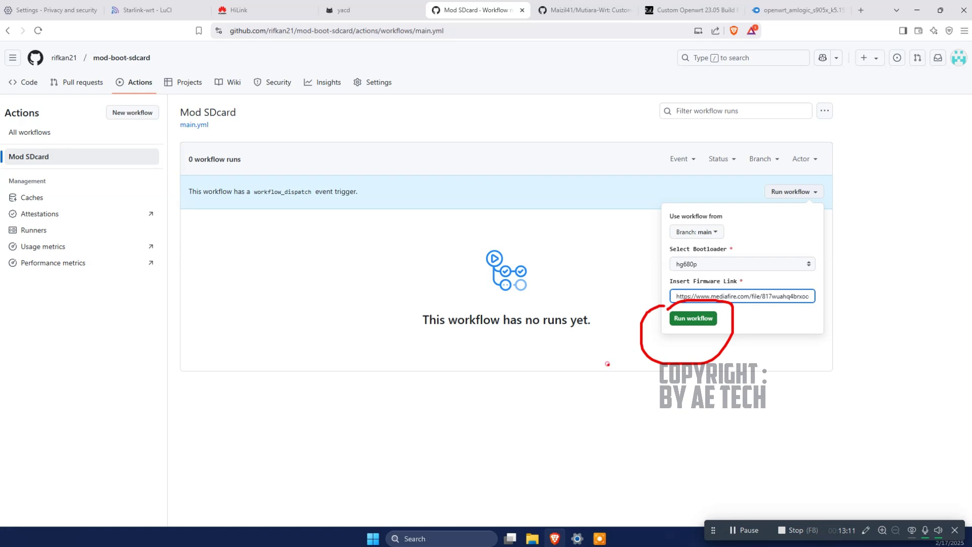
mouse_move(607, 364)
mouse_down()
mouse_move(671, 342)
mouse_move(677, 330)
mouse_move(682, 348)
mouse_up()
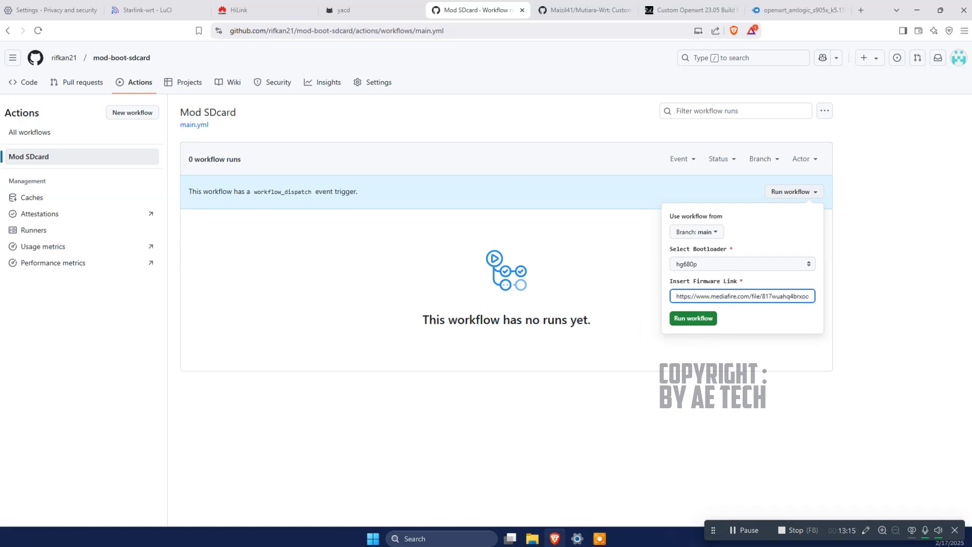
click(693, 318)
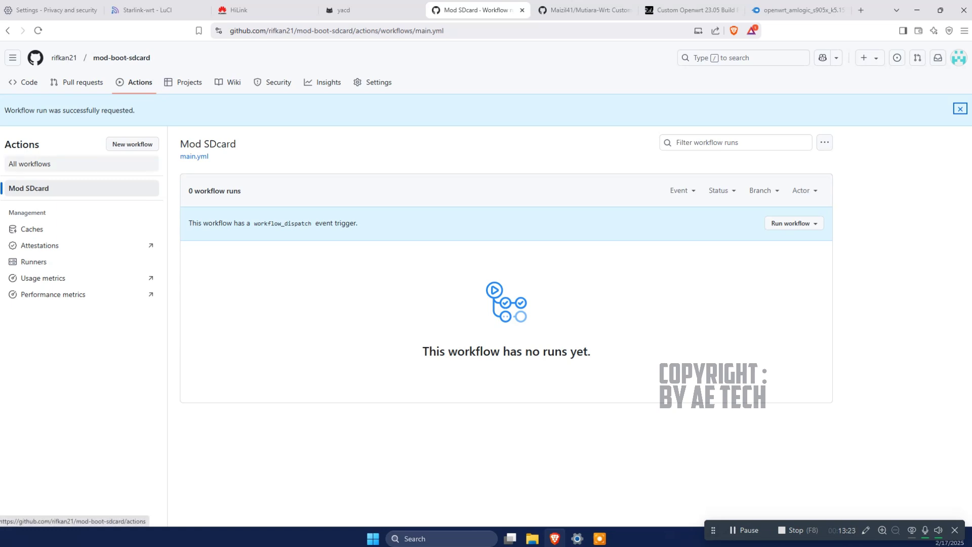
click(31, 163)
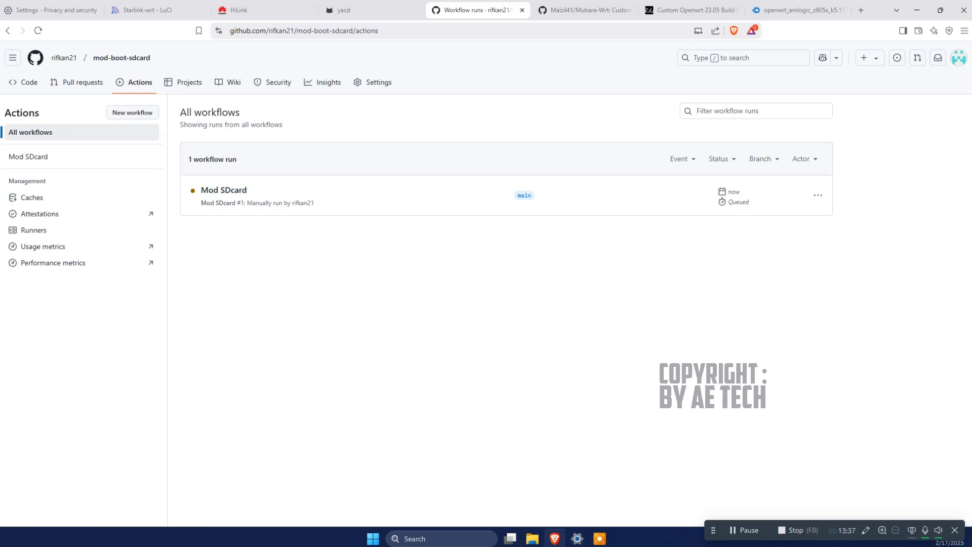
- Open the original mod-boot-sdcard repository from the Mutiara-Wrt owner's list of repositories
click(583, 9)
scroll(399, 304, down, 5)
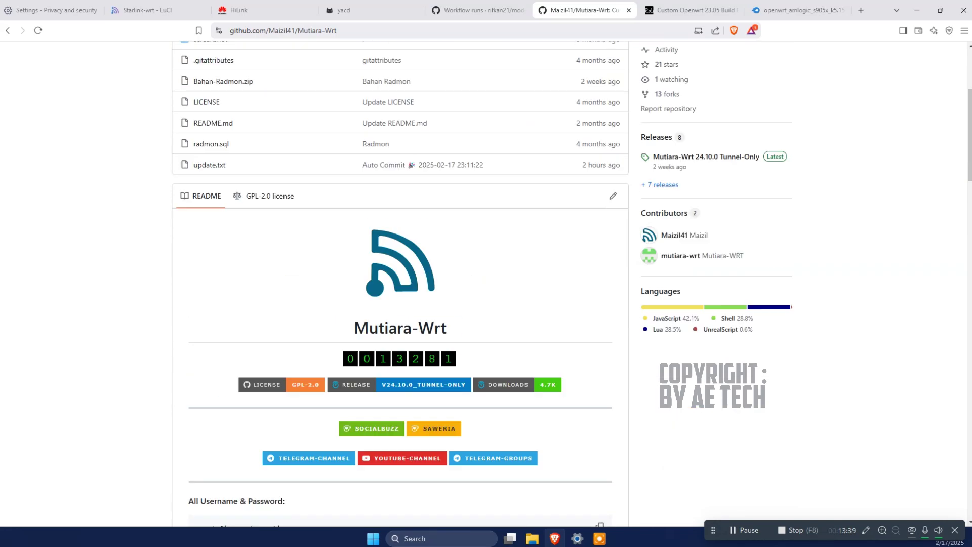
scroll(400, 304, up, 5)
click(64, 58)
scroll(486, 283, down, 5)
scroll(562, 284, up, 3)
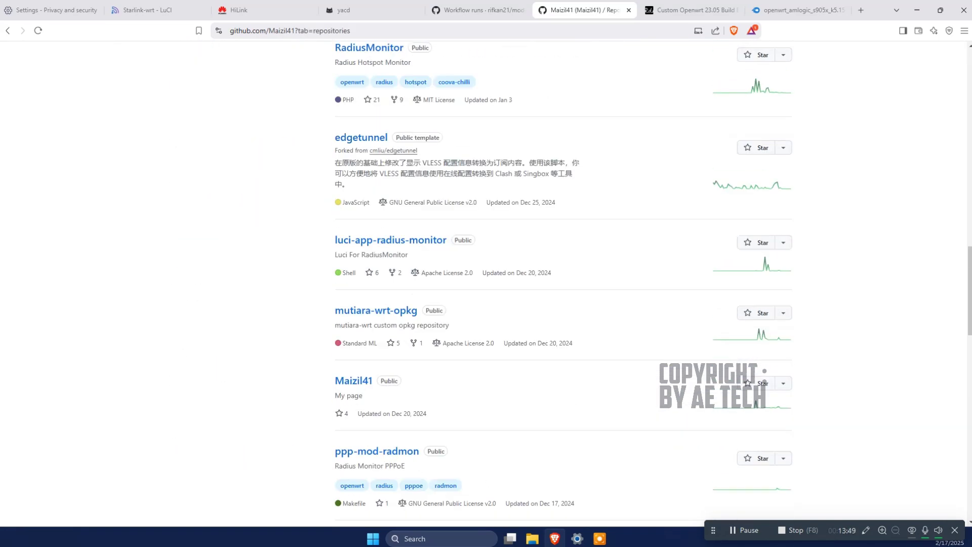
scroll(562, 283, down, 8)
scroll(375, 255, down, 12)
click(374, 254)
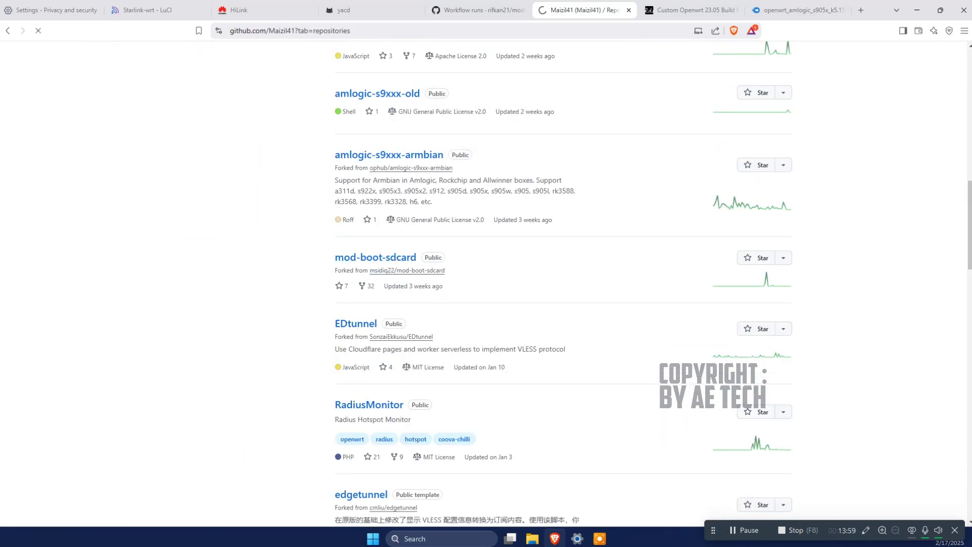
- Read the README's GitHub Action instructions on supported links, waiting time and output location, and check the fork's workflow run status
scroll(374, 254, down, 10)
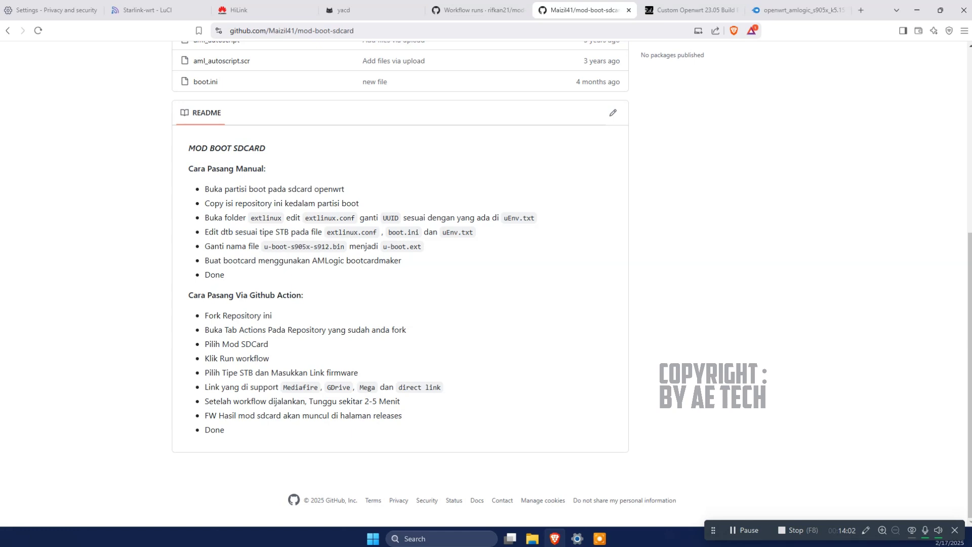
drag(210, 387, 400, 401)
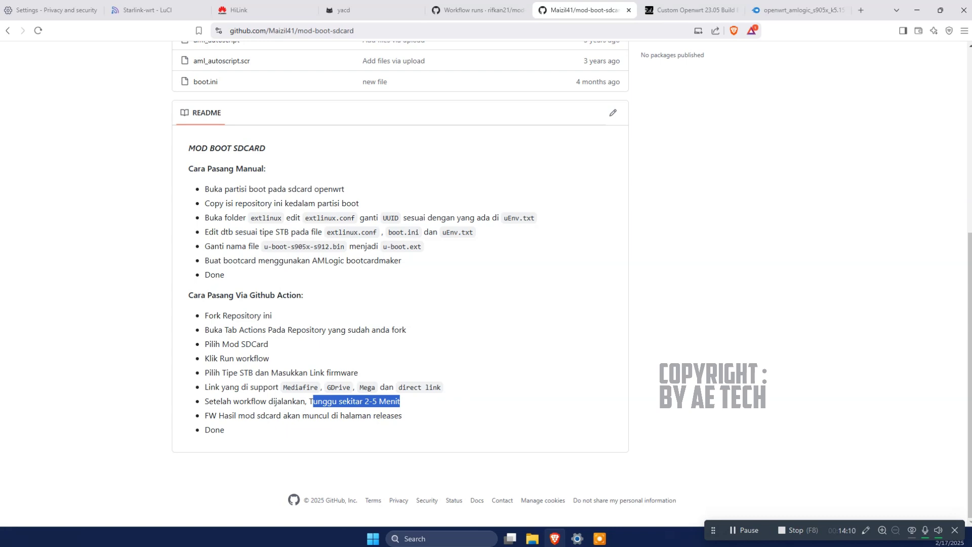
click(420, 403)
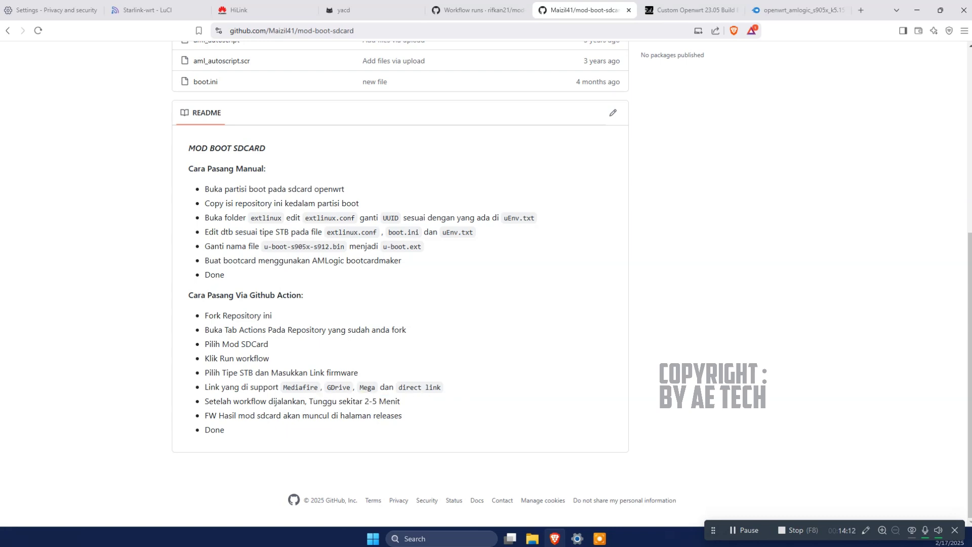
drag(203, 415, 234, 415)
click(469, 8)
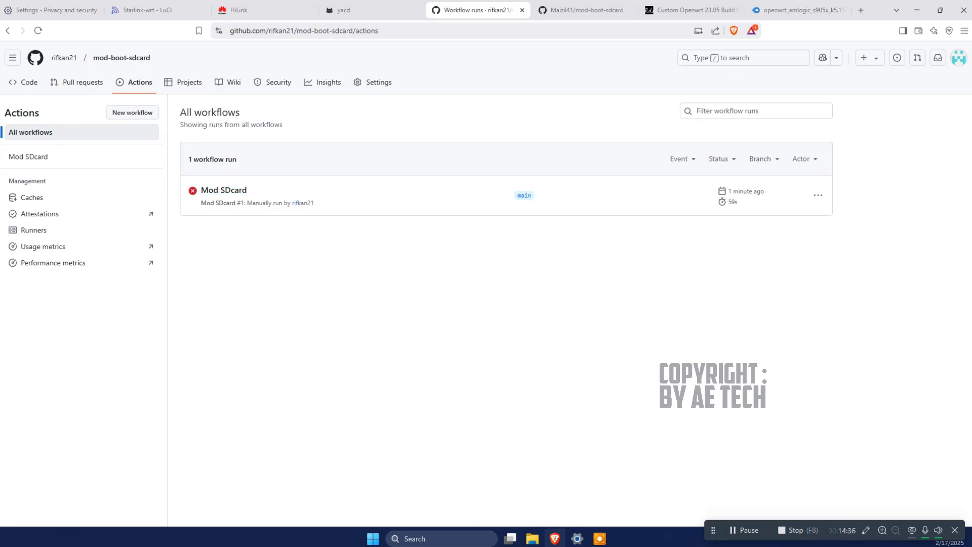
- Copy the download link of Mutiara-Wrt_24.10.0_HG680-P_Tunnel-Only_Wifi_On.img.xz from the Mutiara-Wrt v24.10.0_Tunnel-Only release assets
click(582, 10)
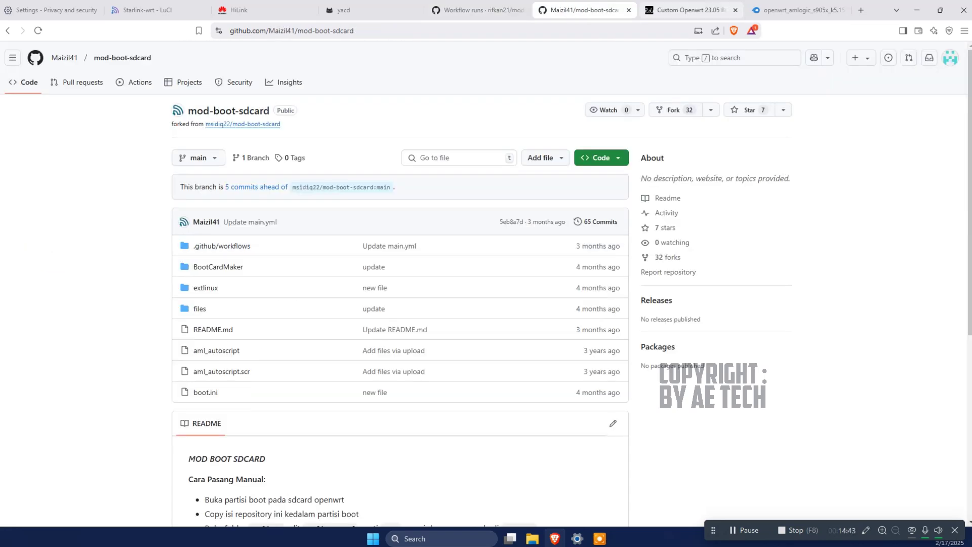
click(64, 58)
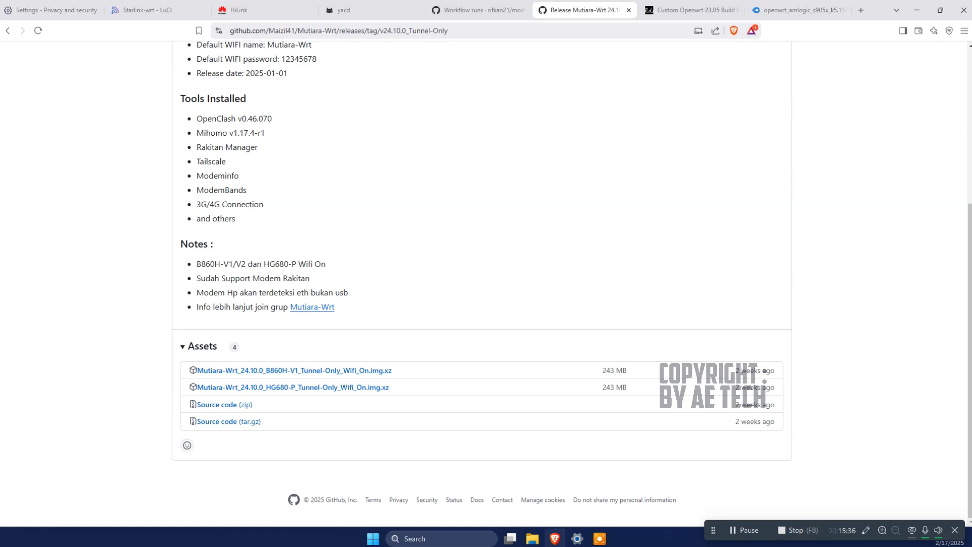
right_click(298, 388)
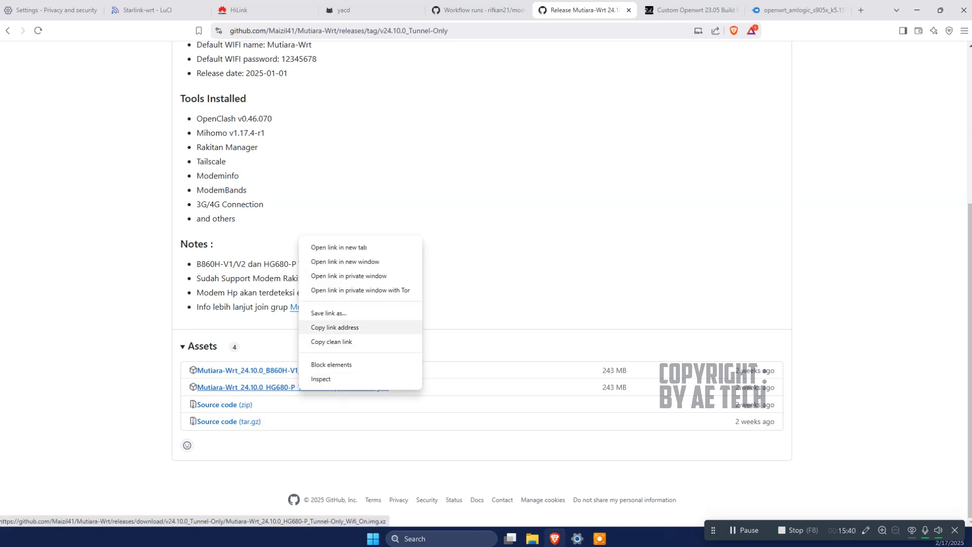
click(331, 327)
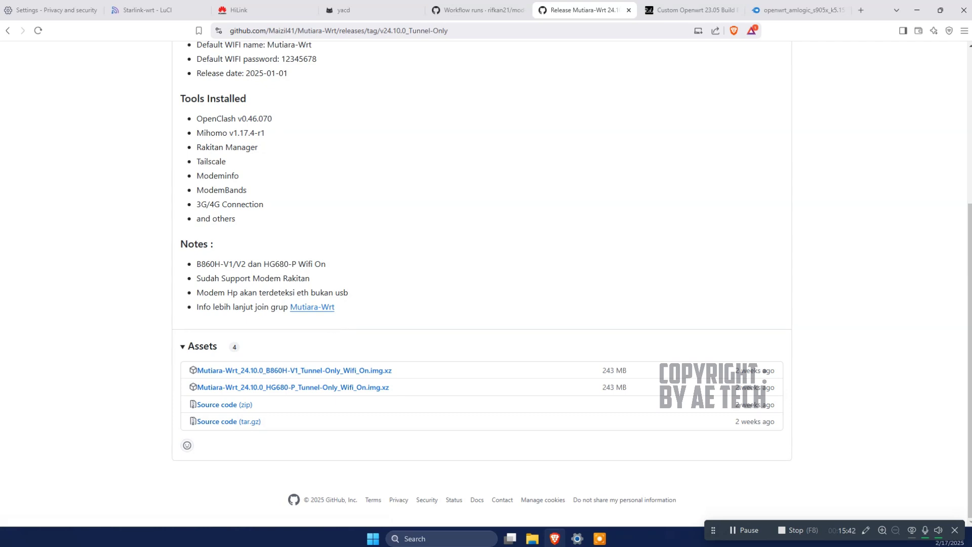
- Run the fork's Mod SDcard workflow with the hg680p bootloader and the copied Mutiara-Wrt firmware link, and show the workflow runs
click(492, 5)
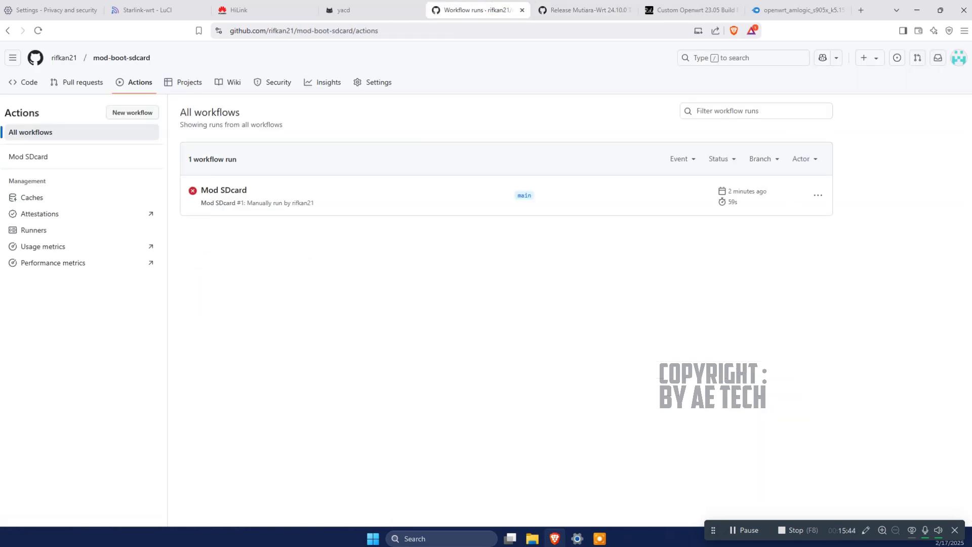
click(41, 158)
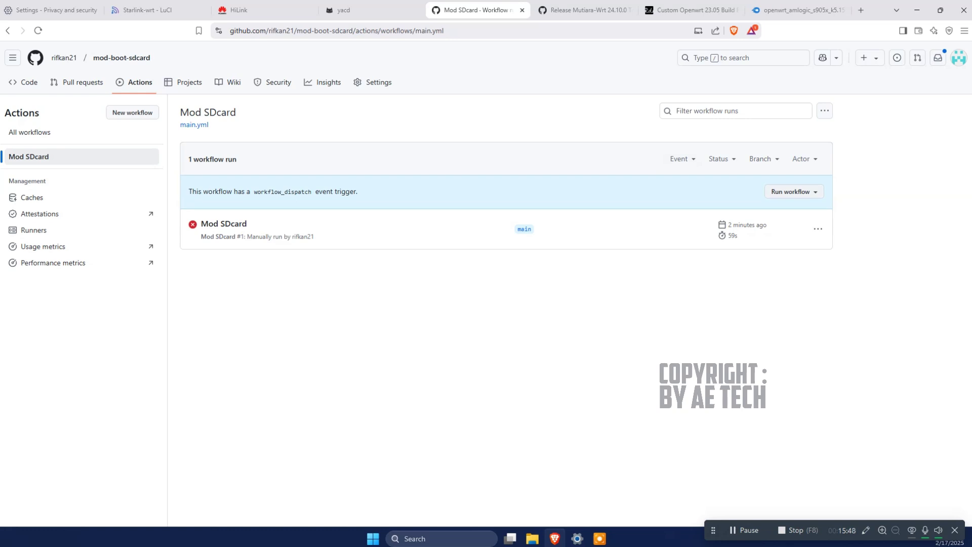
click(793, 191)
click(737, 264)
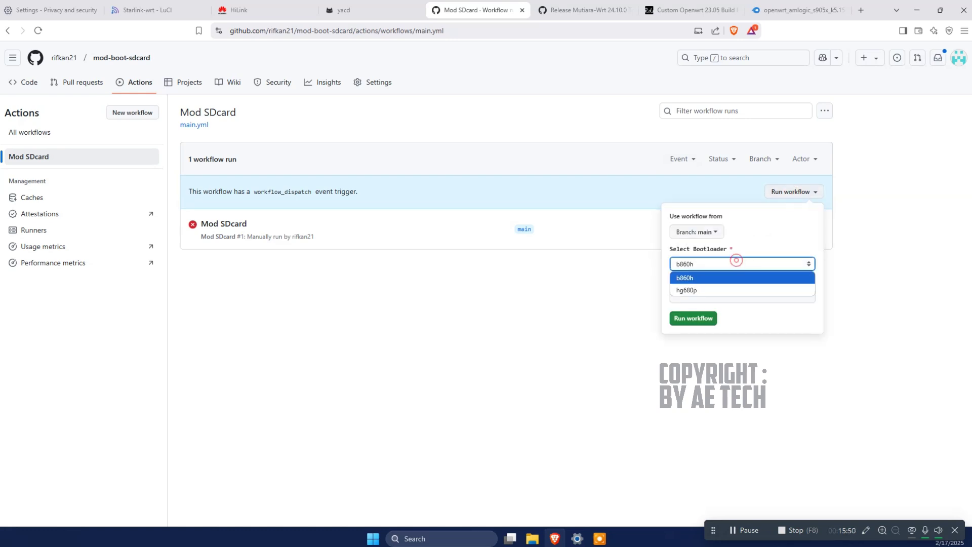
click(714, 288)
right_click(732, 295)
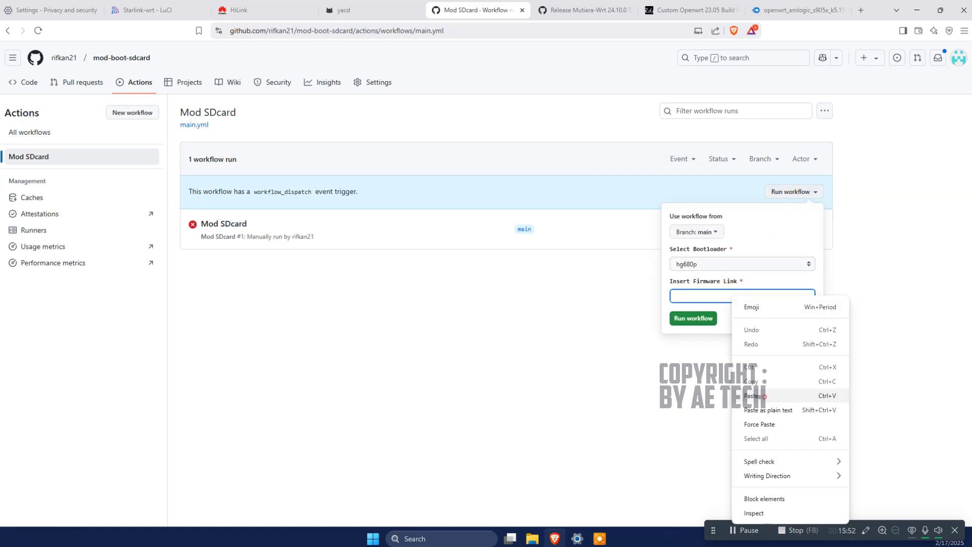
click(764, 396)
click(698, 318)
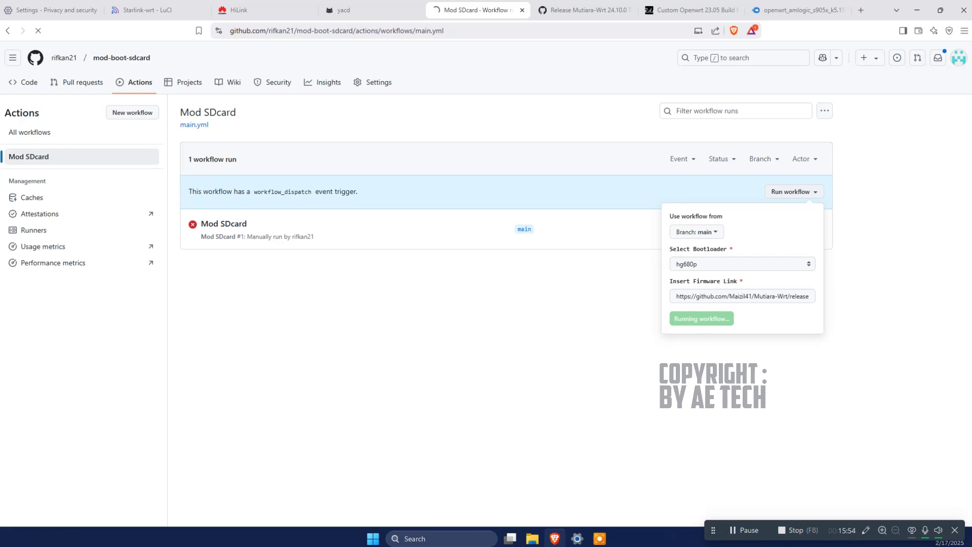
click(45, 164)
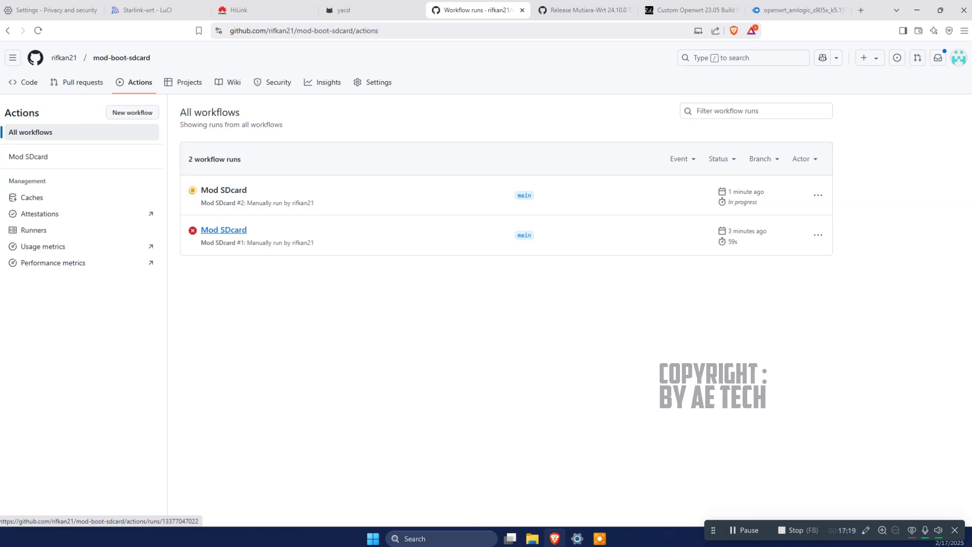
- Open the forked mod-boot-sdcard repository's main page and look through its README and Releases section
key(ctrl+plus)
key(ctrl+plus)
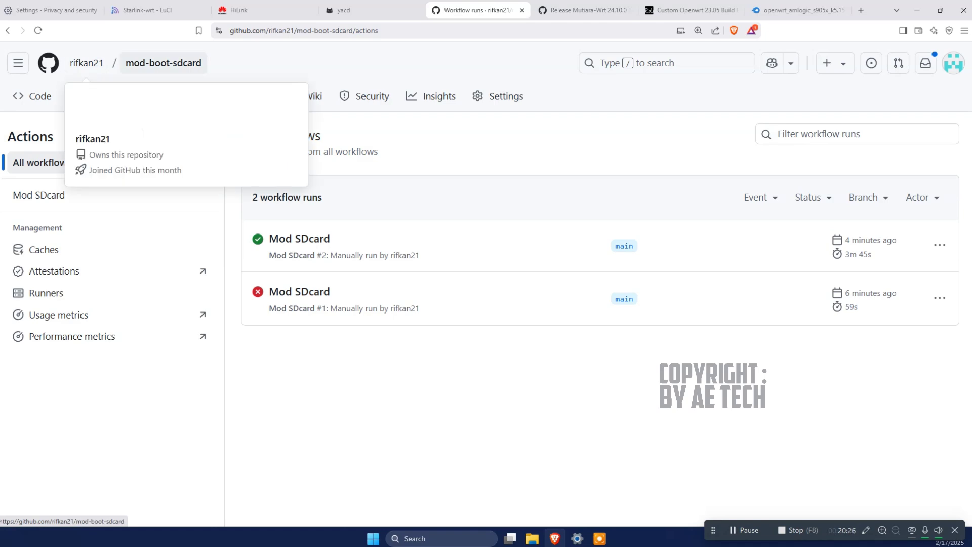
click(163, 63)
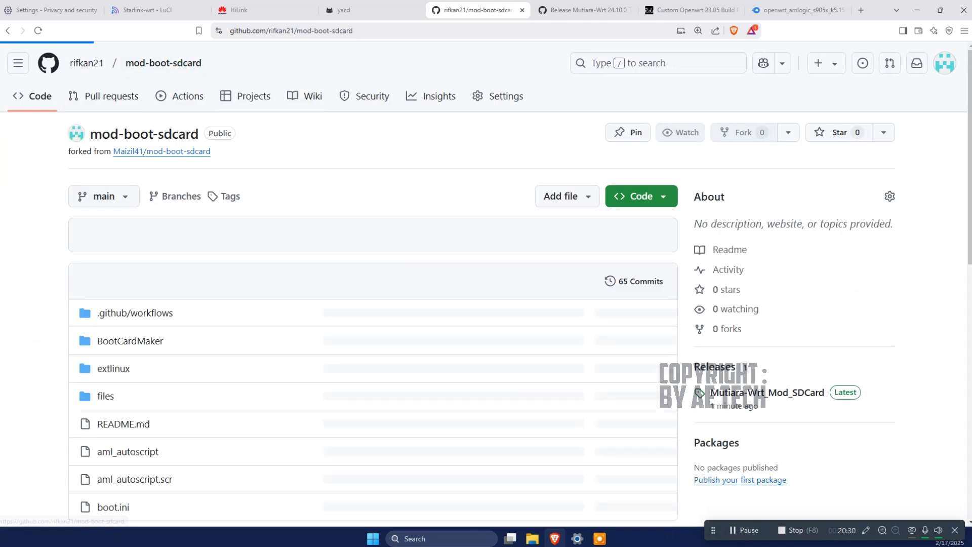
scroll(373, 304, down, 10)
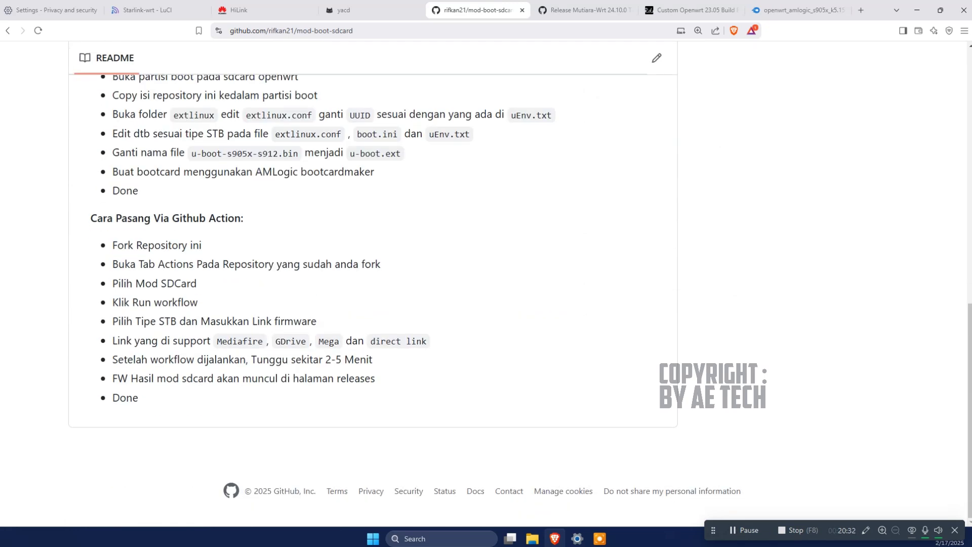
scroll(373, 304, up, 5)
scroll(373, 283, up, 4)
scroll(373, 283, down, 2)
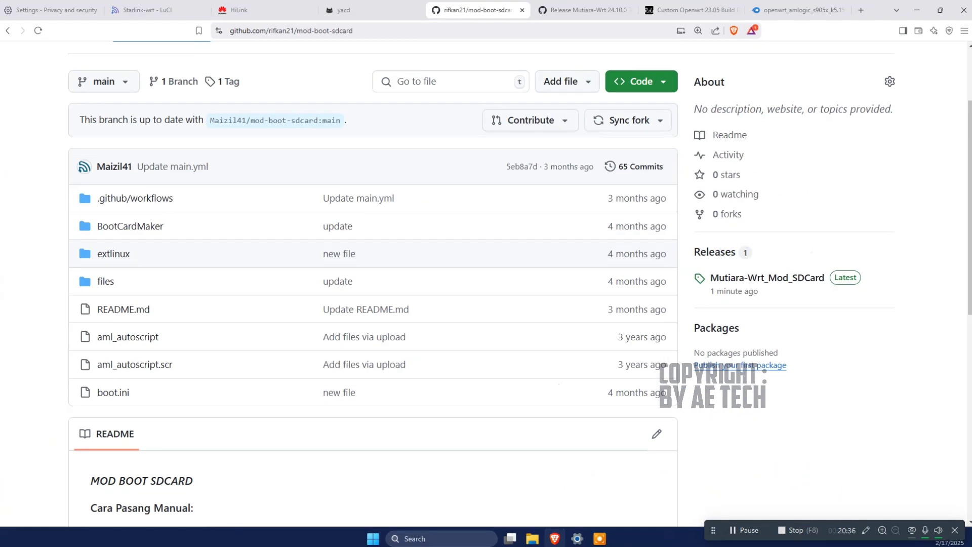
mouse_move(683, 232)
mouse_down()
mouse_move(863, 254)
mouse_move(761, 317)
mouse_move(684, 311)
mouse_move(682, 233)
mouse_up()
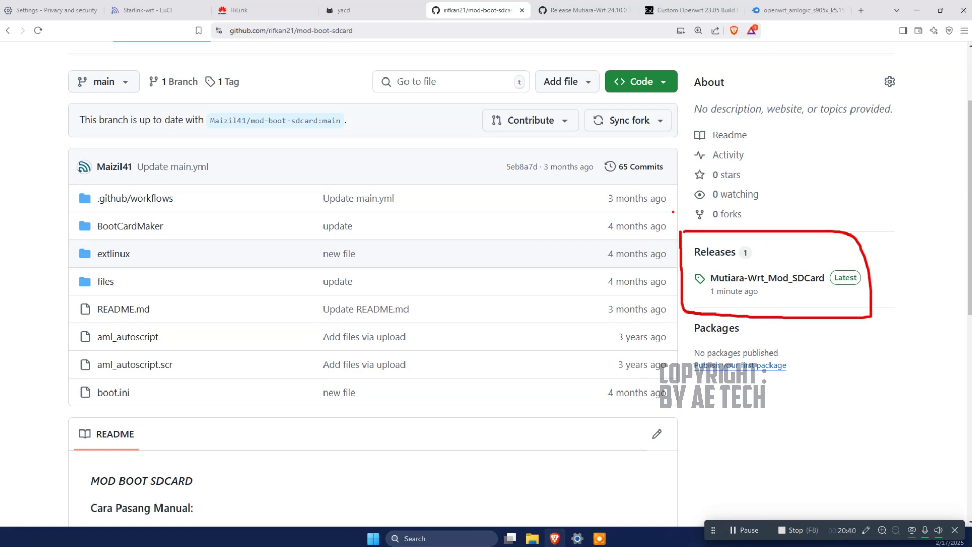
drag(633, 194, 701, 253)
mouse_move(685, 219)
mouse_down()
mouse_move(700, 249)
mouse_move(677, 254)
mouse_up()
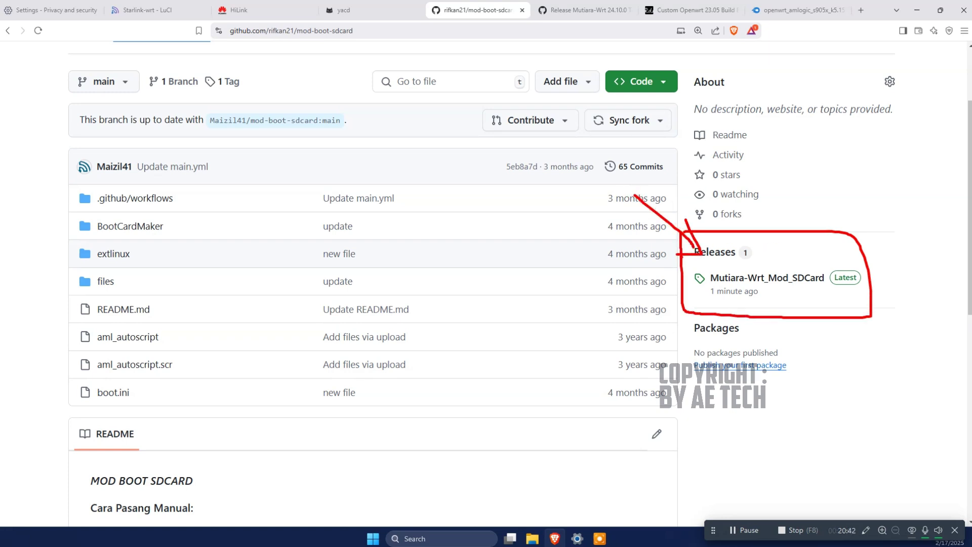
key(Escape)
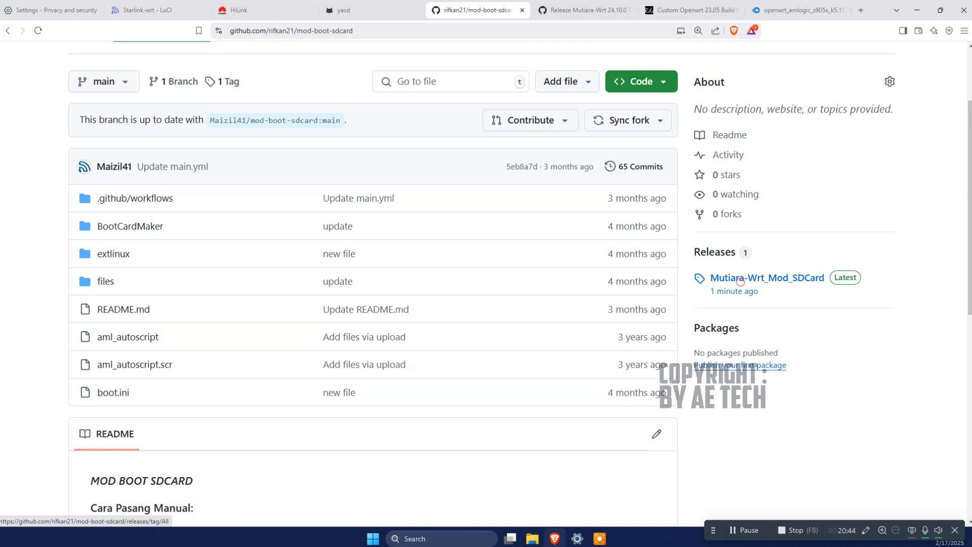
- Open the Mutiara-Wrt_Mod_SDCard release and examine its listed assets
click(738, 279)
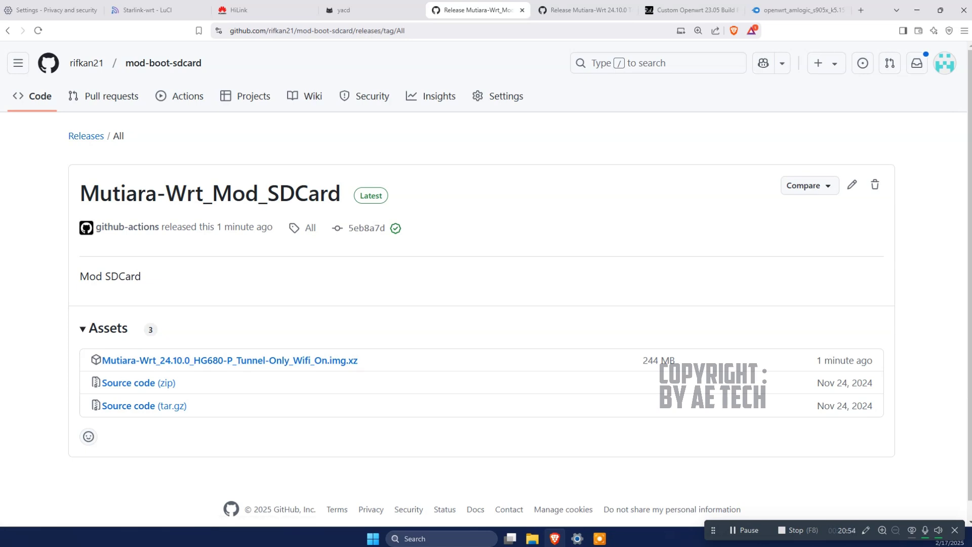
mouse_move(75, 337)
mouse_down()
mouse_move(358, 343)
mouse_move(116, 377)
mouse_move(70, 345)
mouse_up()
drag(410, 364, 411, 383)
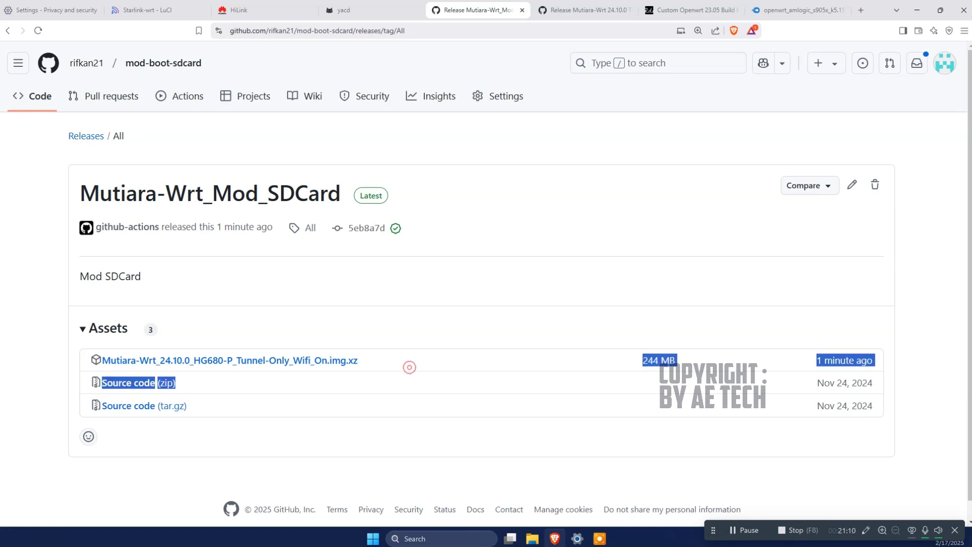
click(416, 275)
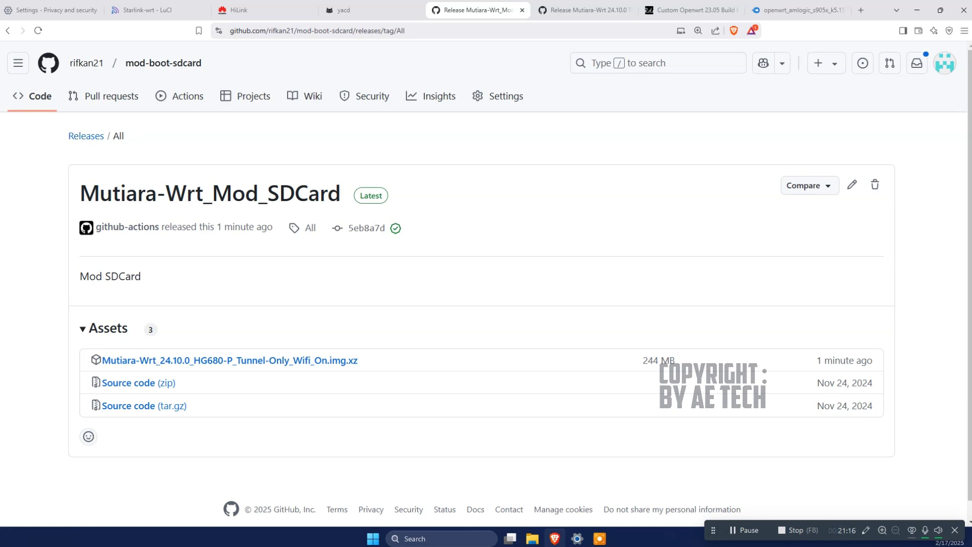
- Open the InsomWRT repository in a new browser tab and go to its InsomWRT-23.05.05-stable release
click(691, 10)
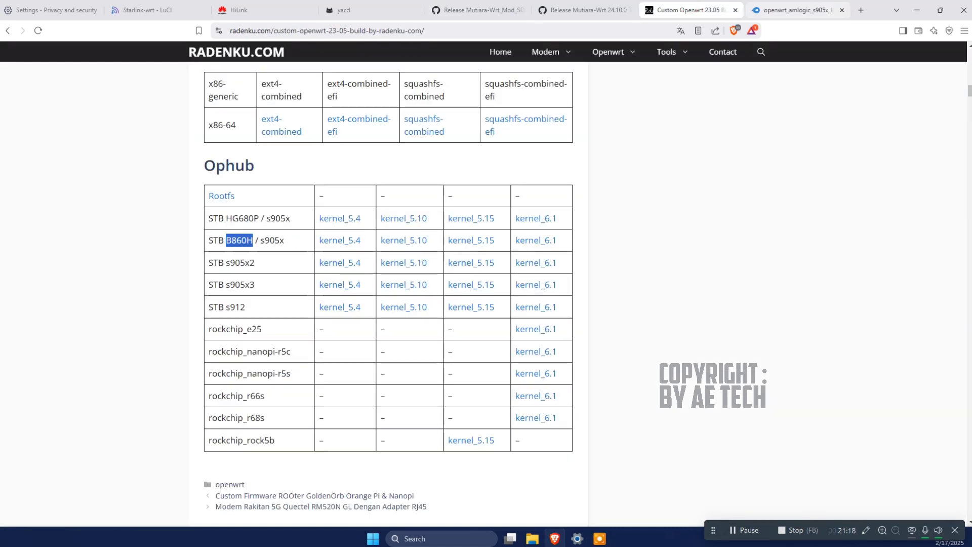
click(861, 10)
click(47, 48)
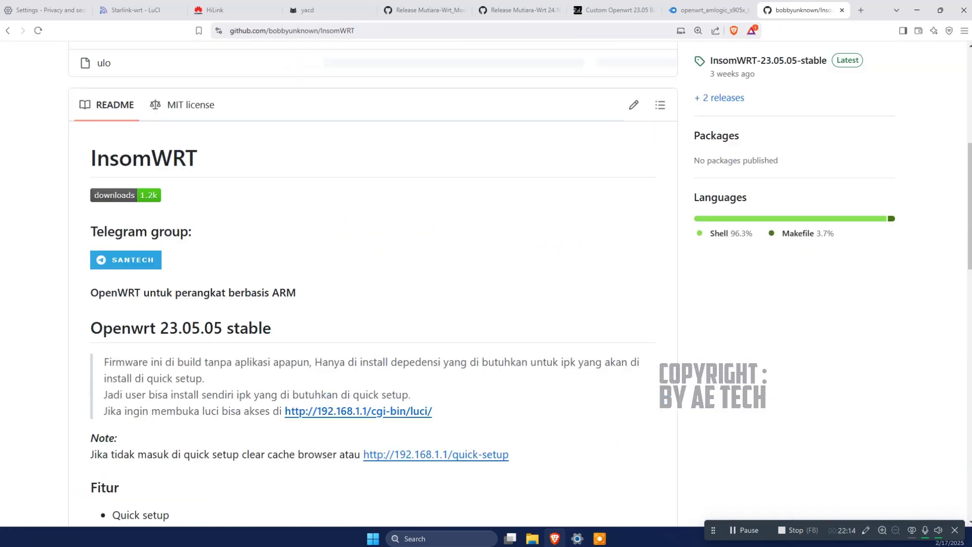
scroll(486, 284, up, 2)
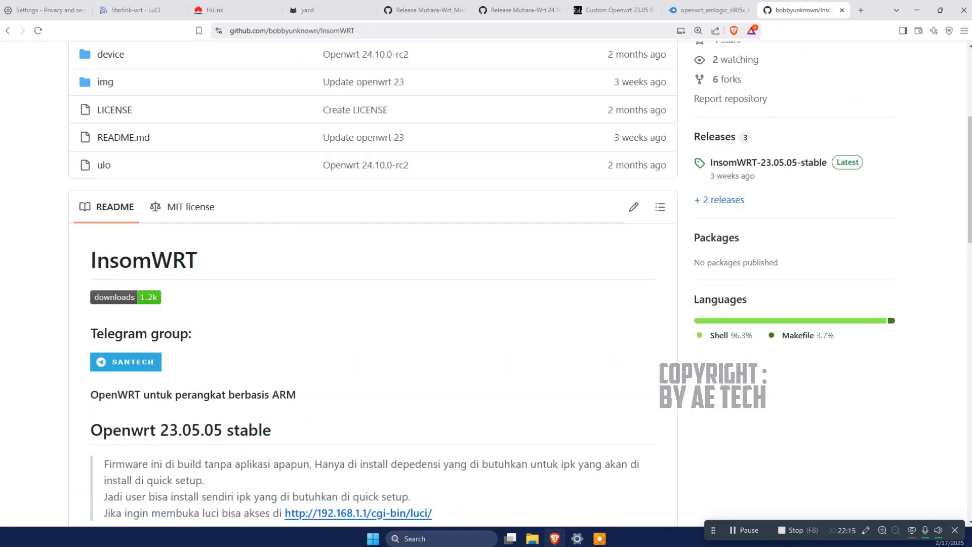
scroll(486, 284, down, 5)
scroll(486, 283, up, 6)
click(768, 213)
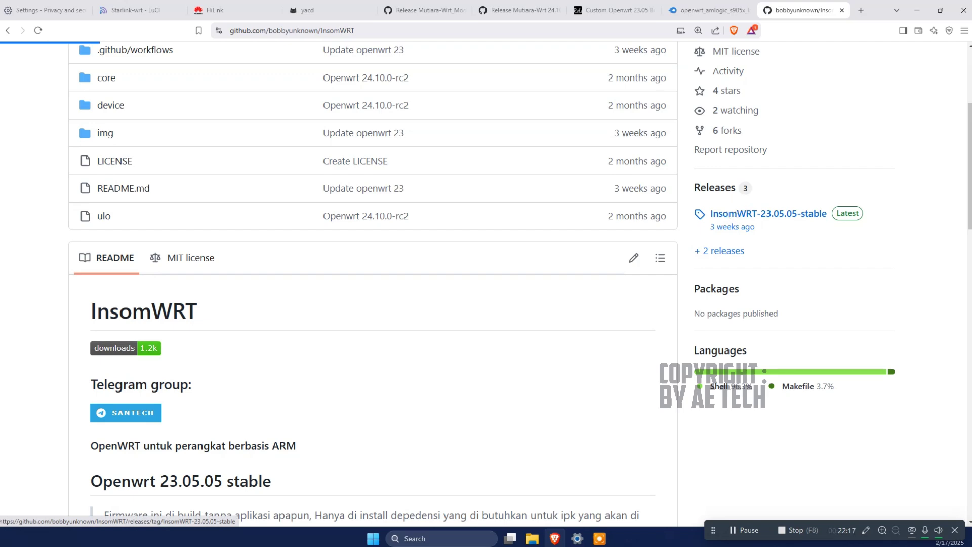
- Copy the download link of openwrt-23.05.5-armsr-s905x-k6.1.66-DBAI.img.gz from the InsomWRT release assets
scroll(486, 283, down, 15)
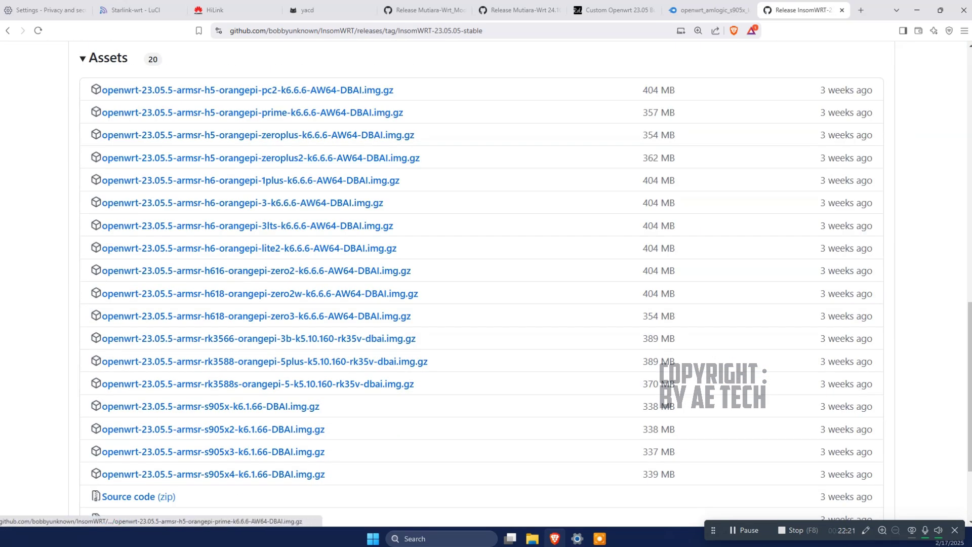
scroll(263, 361, down, 3)
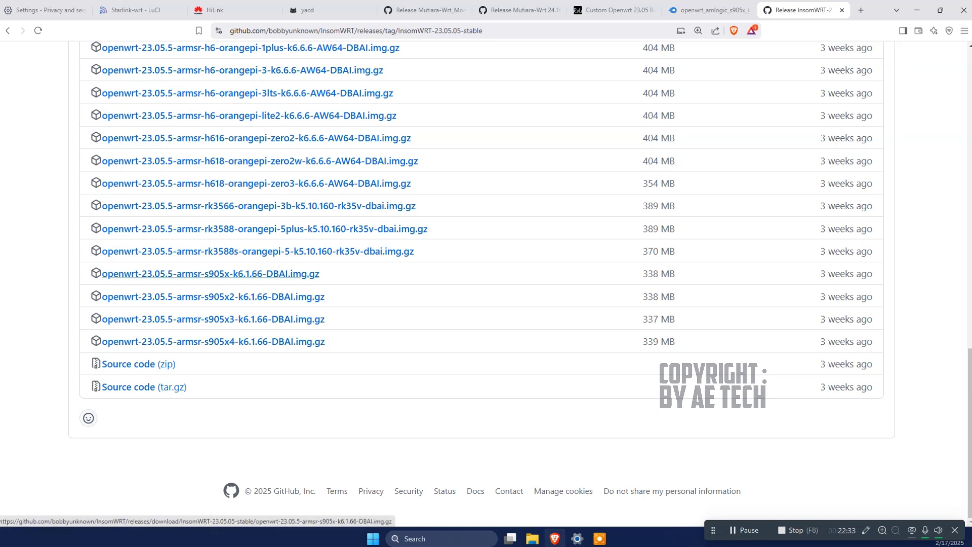
right_click(247, 273)
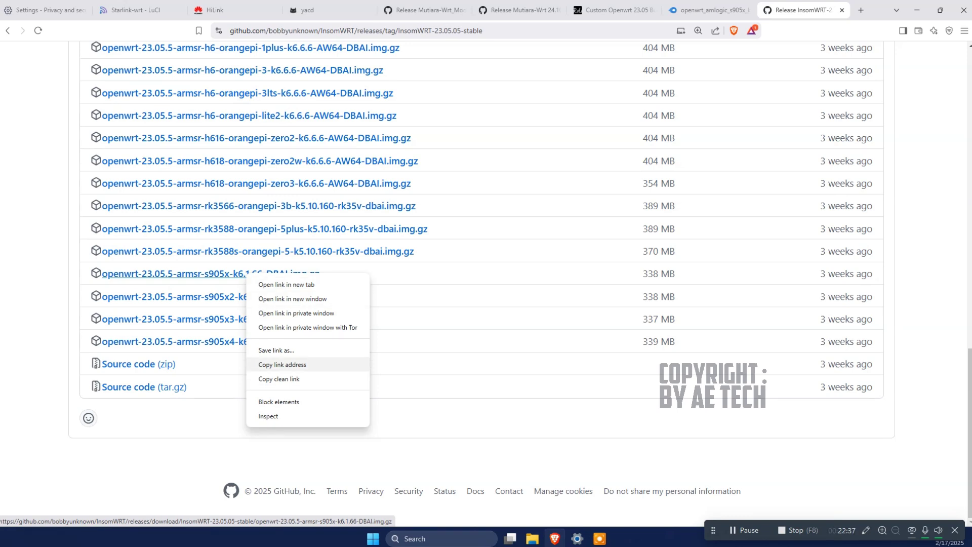
click(303, 364)
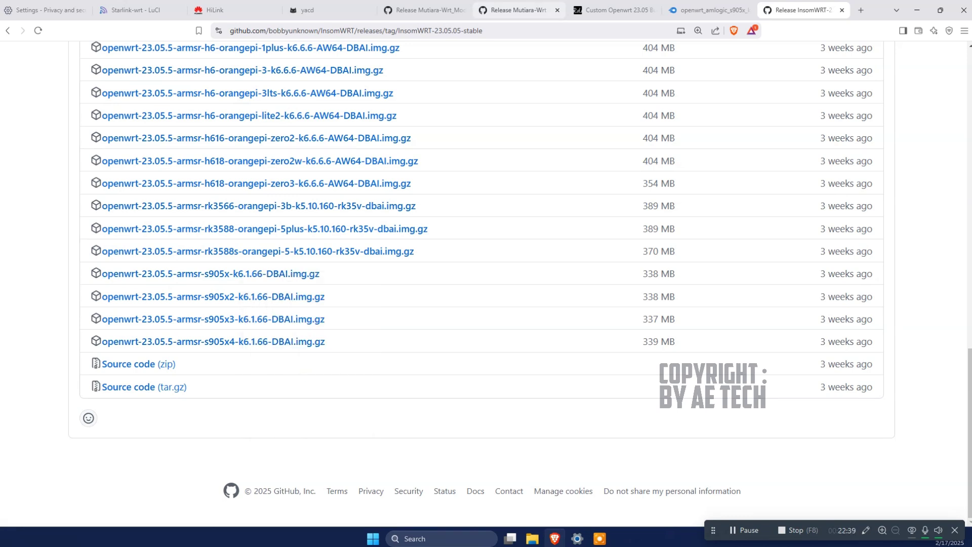
- Delete the failed Mod SDcard #1 workflow run from the forked mod-boot-sdcard repository
click(425, 9)
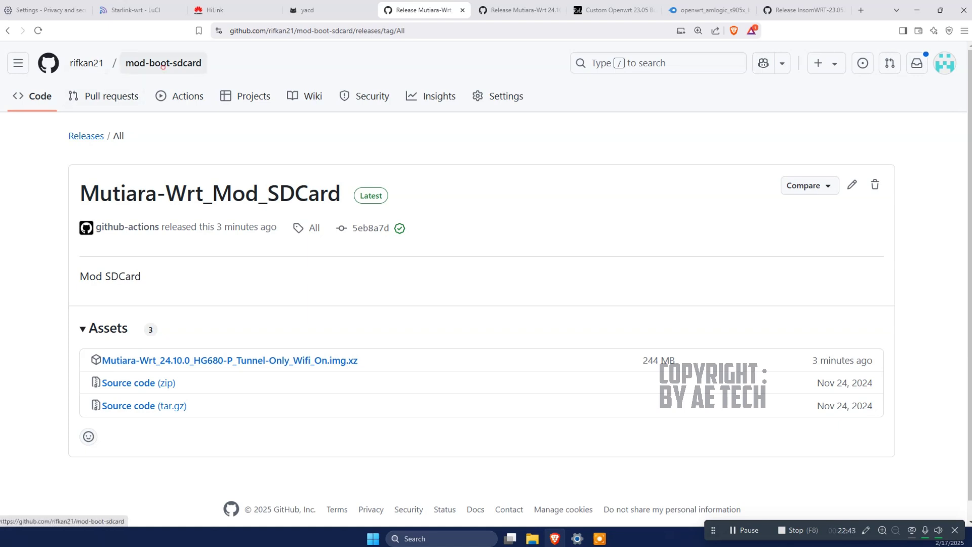
click(163, 65)
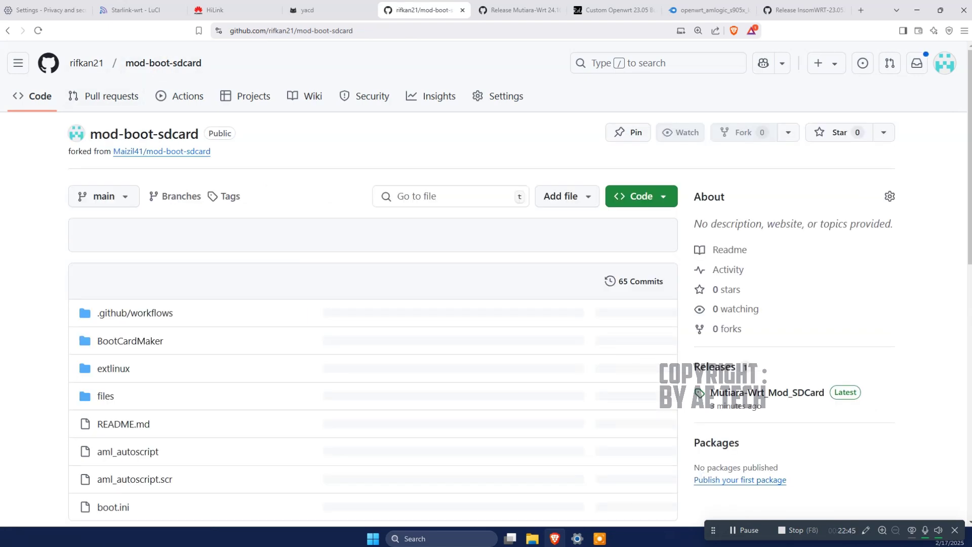
click(181, 96)
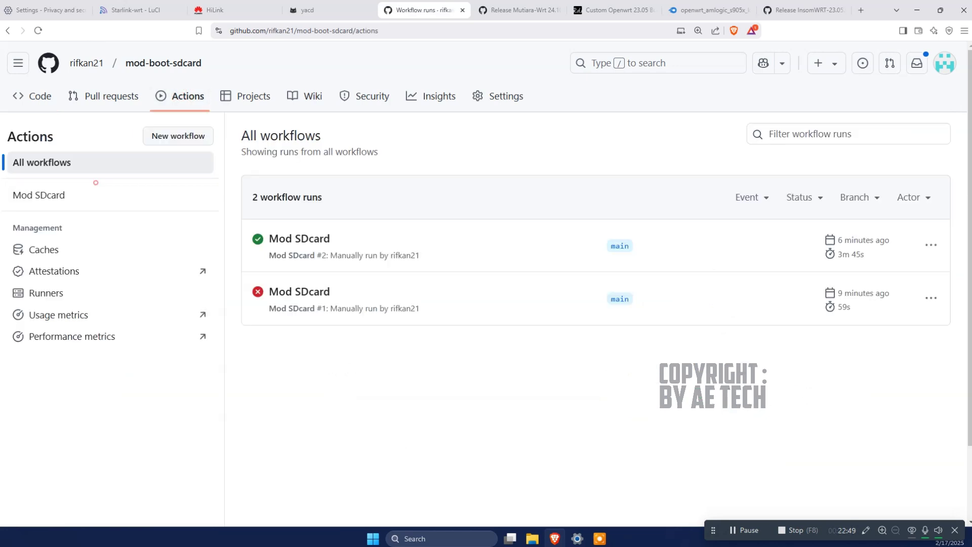
click(94, 195)
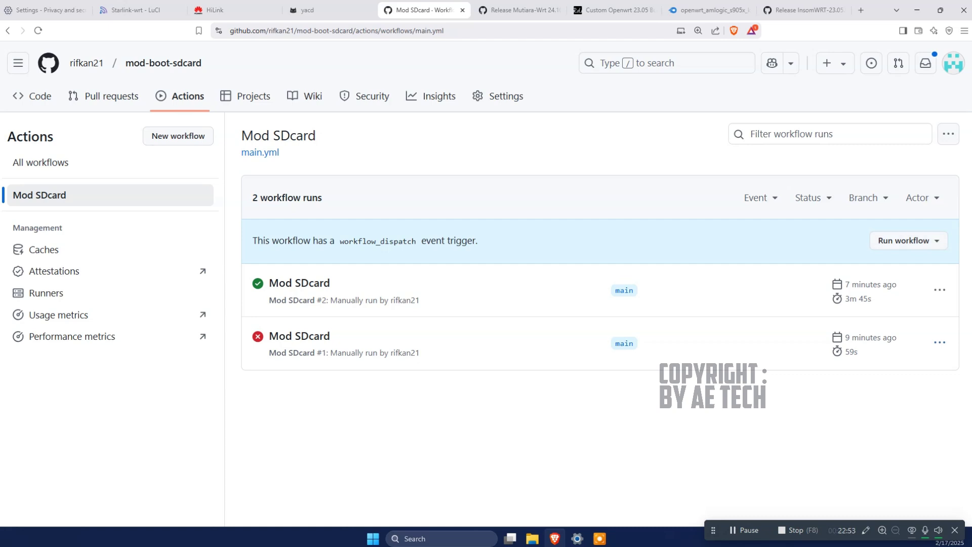
click(940, 343)
click(870, 386)
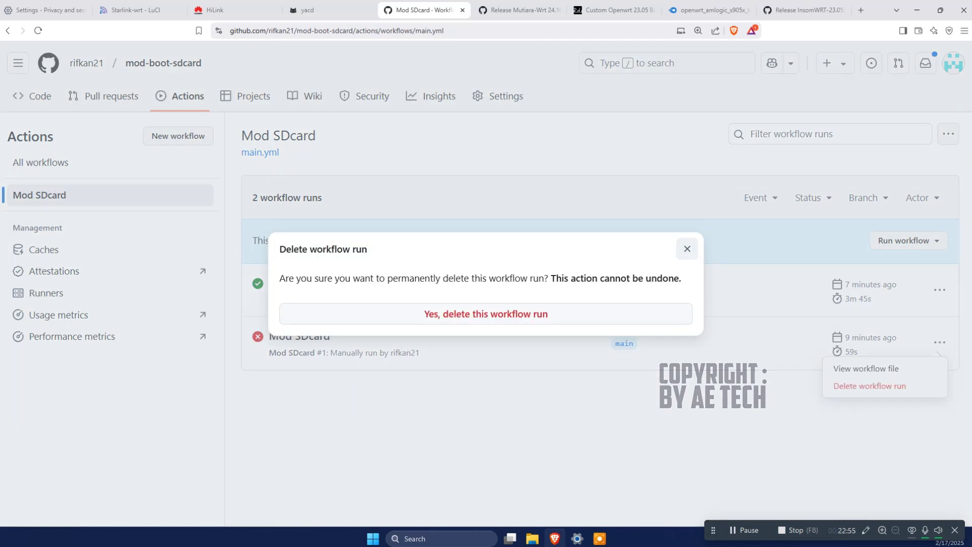
click(551, 308)
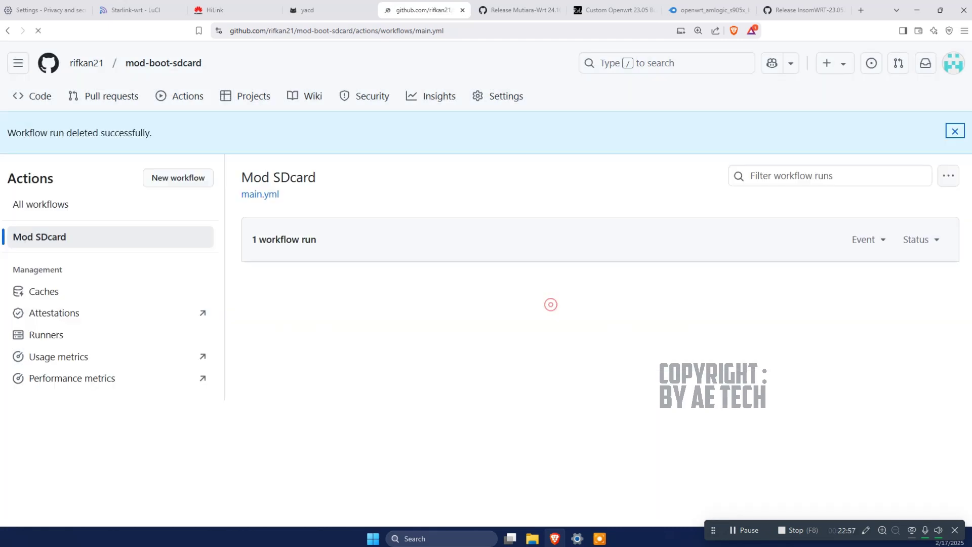
- Run the Mod SDcard workflow with the b860h bootloader and the copied openwrt-23.05.5-armsr-s905x-k6.1.66-DBAI.img.gz link
click(891, 282)
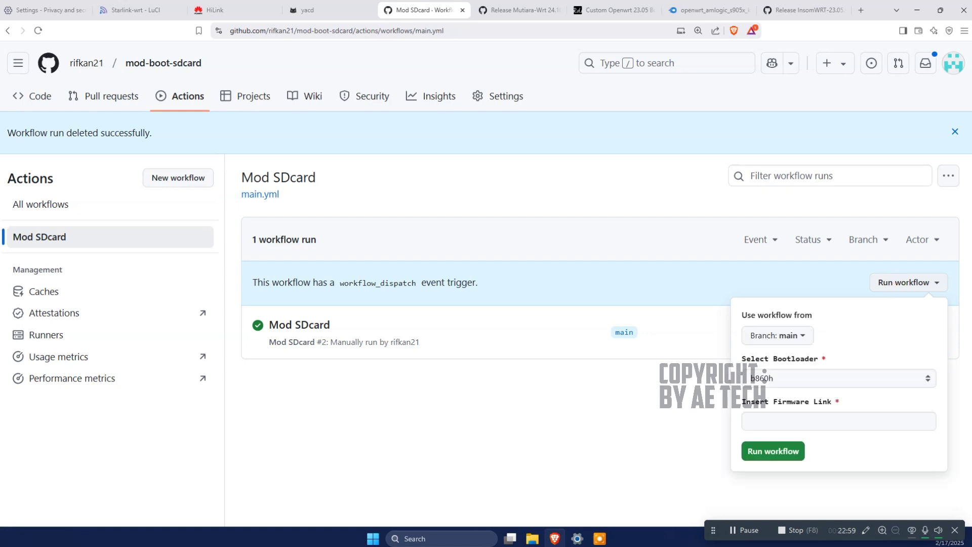
click(763, 379)
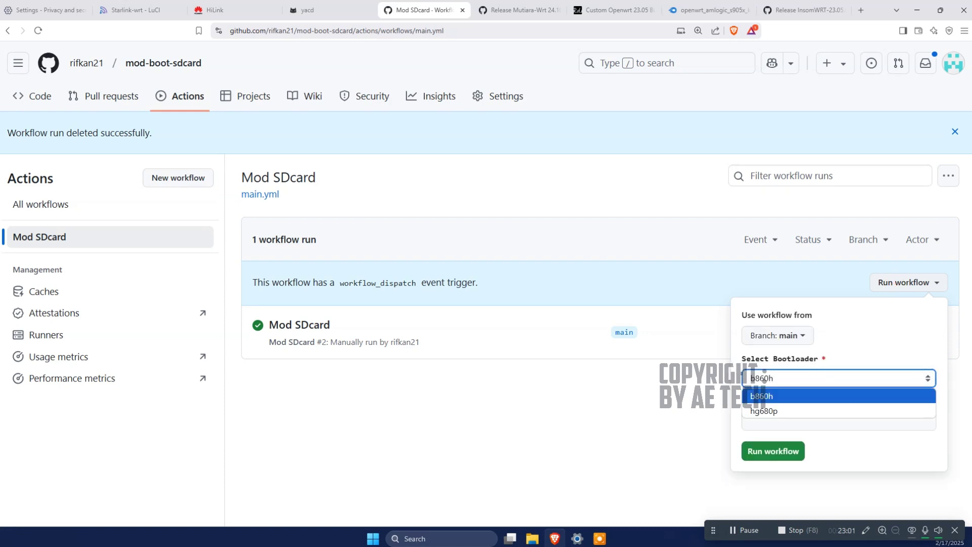
click(812, 386)
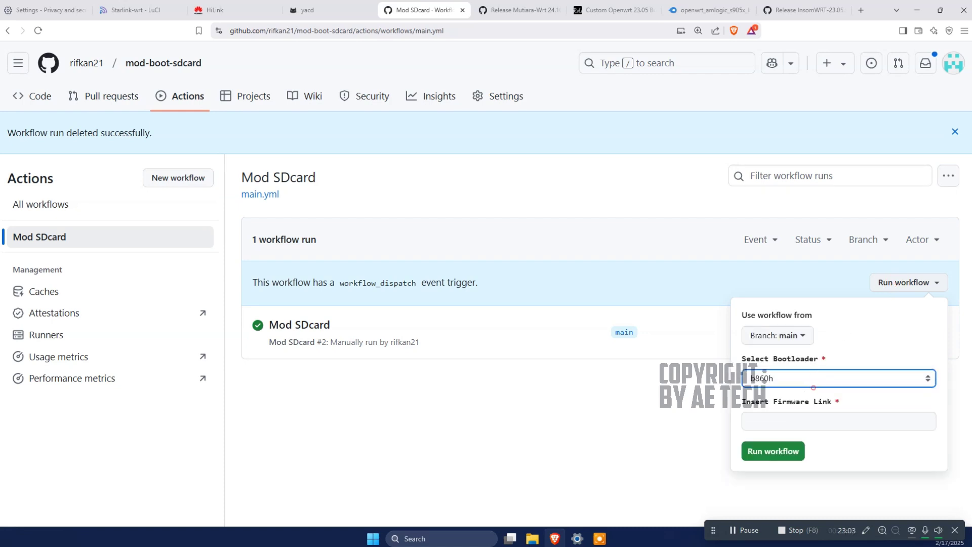
right_click(806, 421)
click(836, 290)
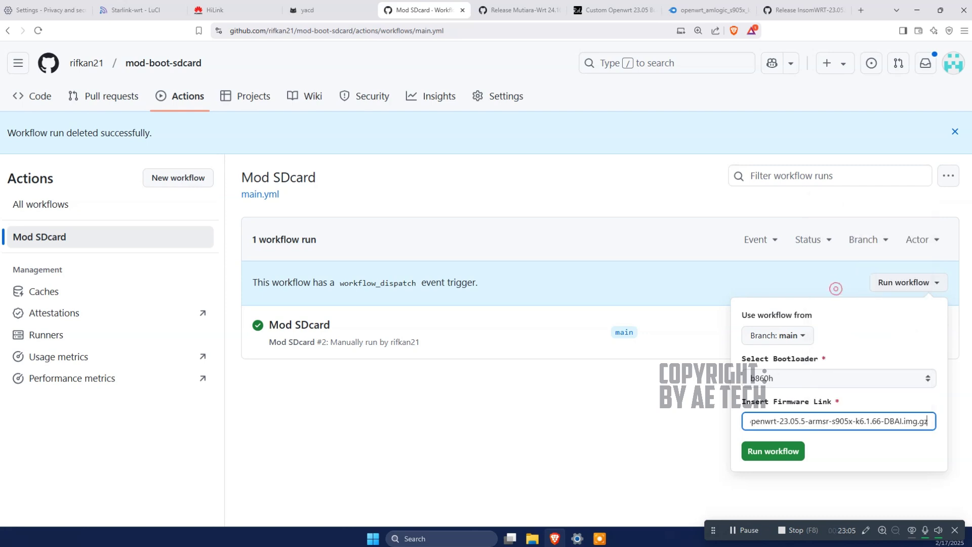
click(773, 451)
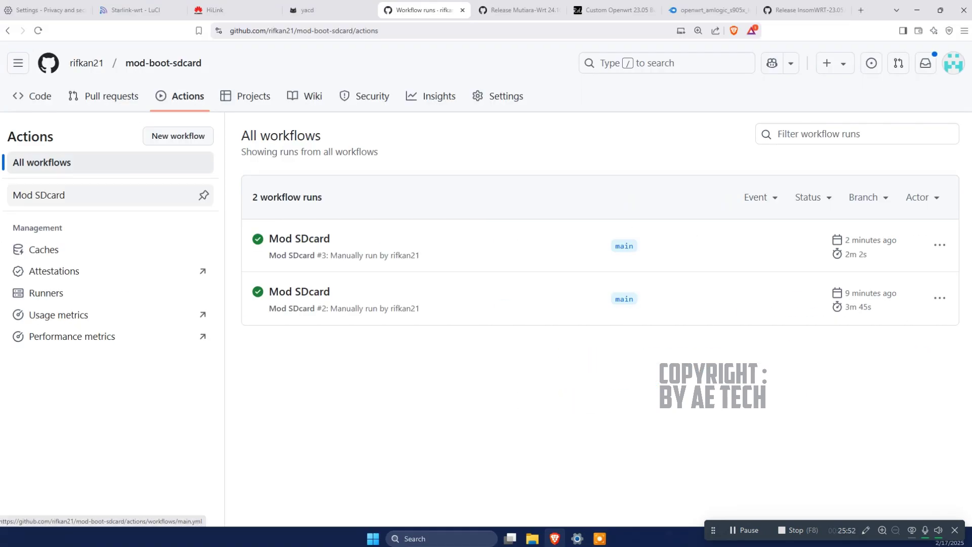
- Open the fork's Mutiara-Wrt_Mod_SDCard release from its main page and check its assets for the newly built OpenWrt image
click(20, 195)
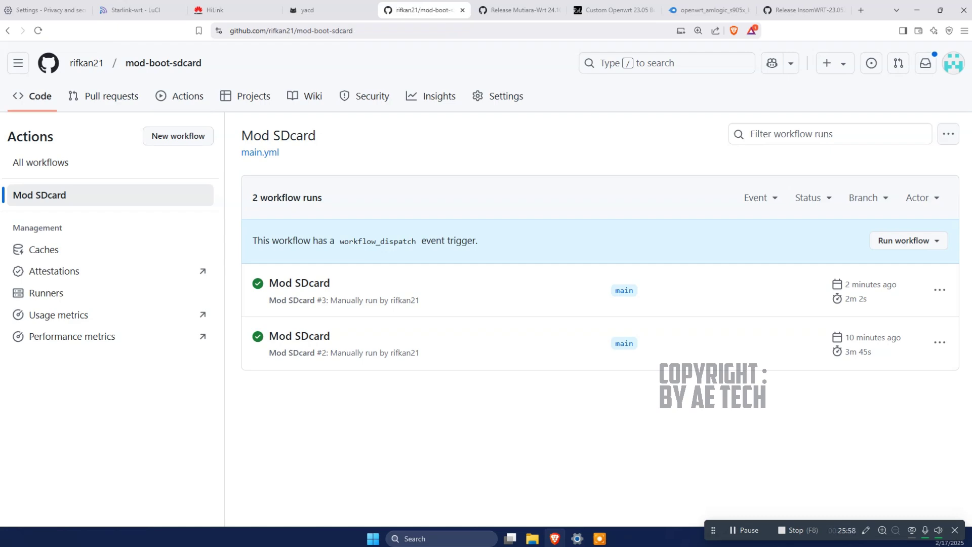
scroll(784, 290, down, 2)
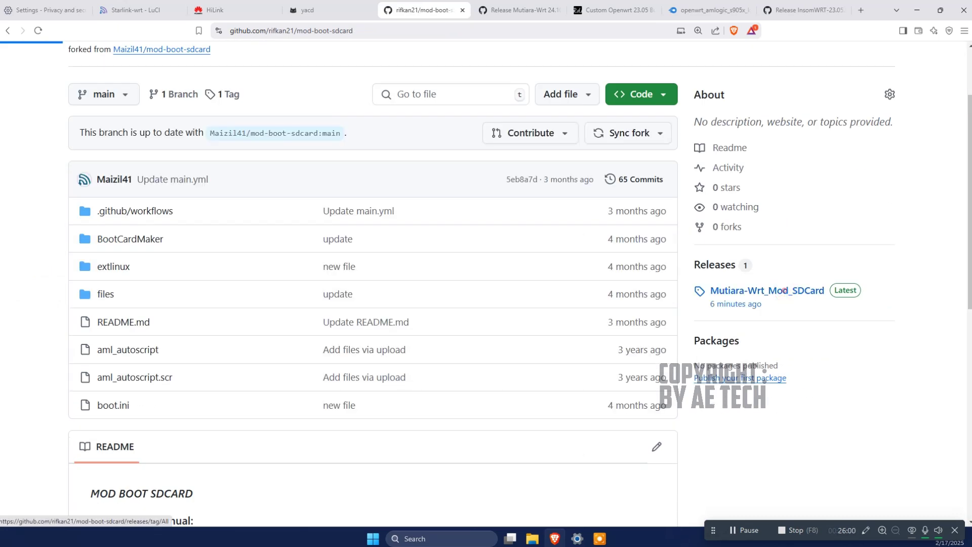
scroll(783, 290, down, 1)
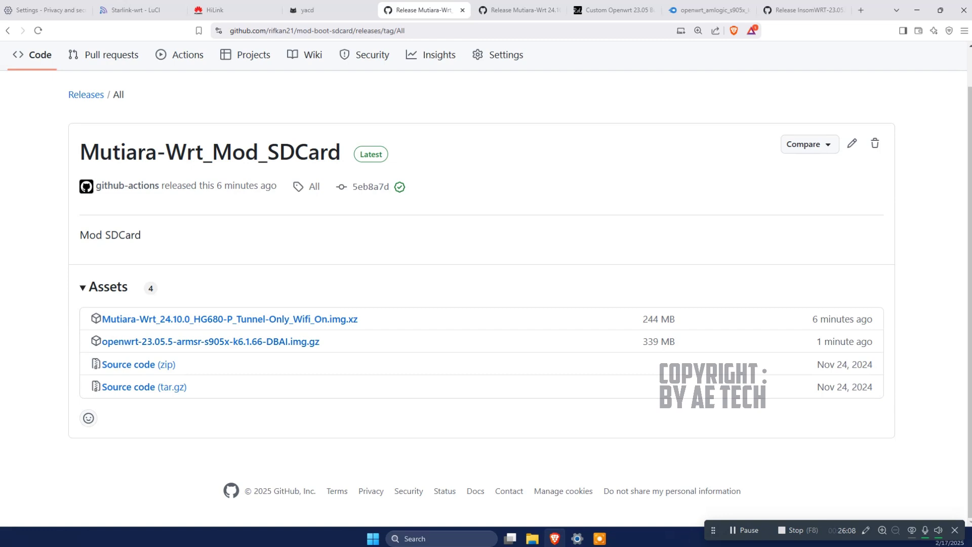
key(ctrl+minus)
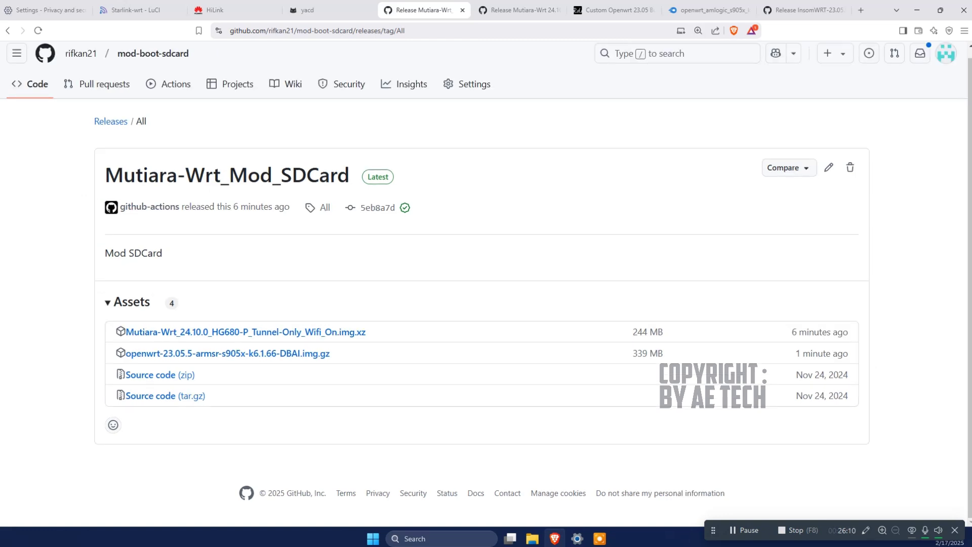